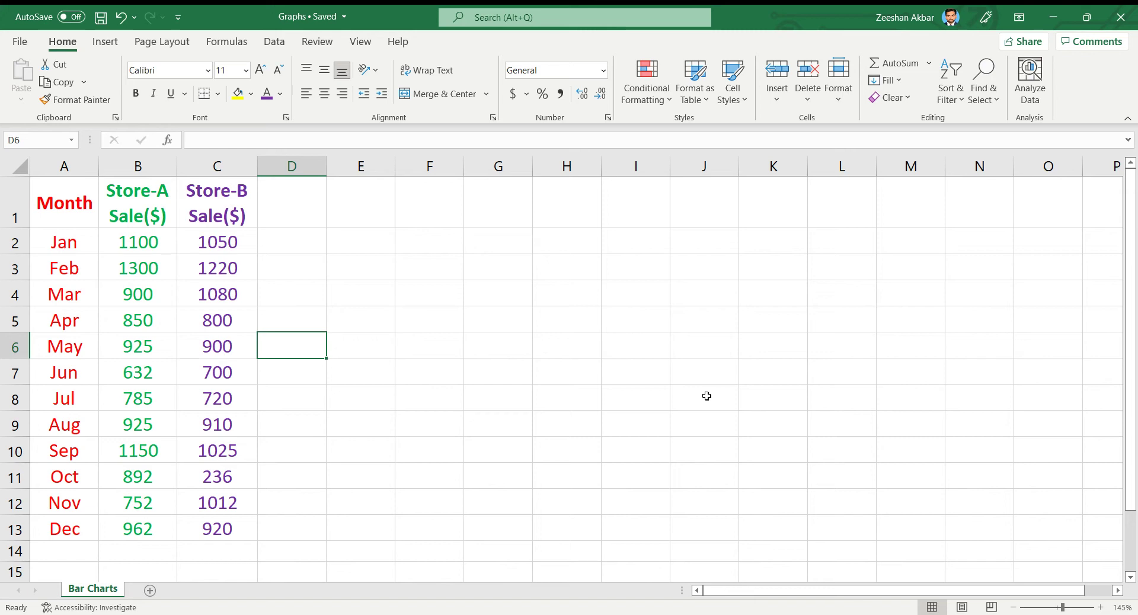
# Examine the Store-A and Store-B sales headers in row 1 of the worksheet.
pyautogui.press('Up')
pyautogui.press('Up')
pyautogui.press('Up')
pyautogui.press('Up')
pyautogui.press('Up')
pyautogui.press('Left')
pyautogui.press('Left')
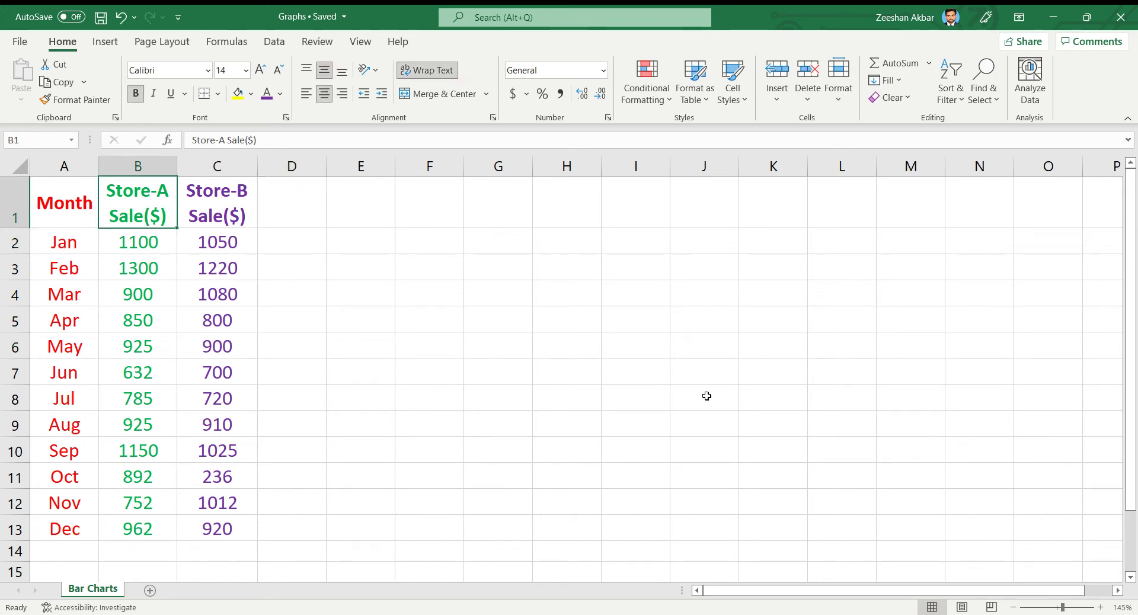
pyautogui.hotkey('shift', 'Right')
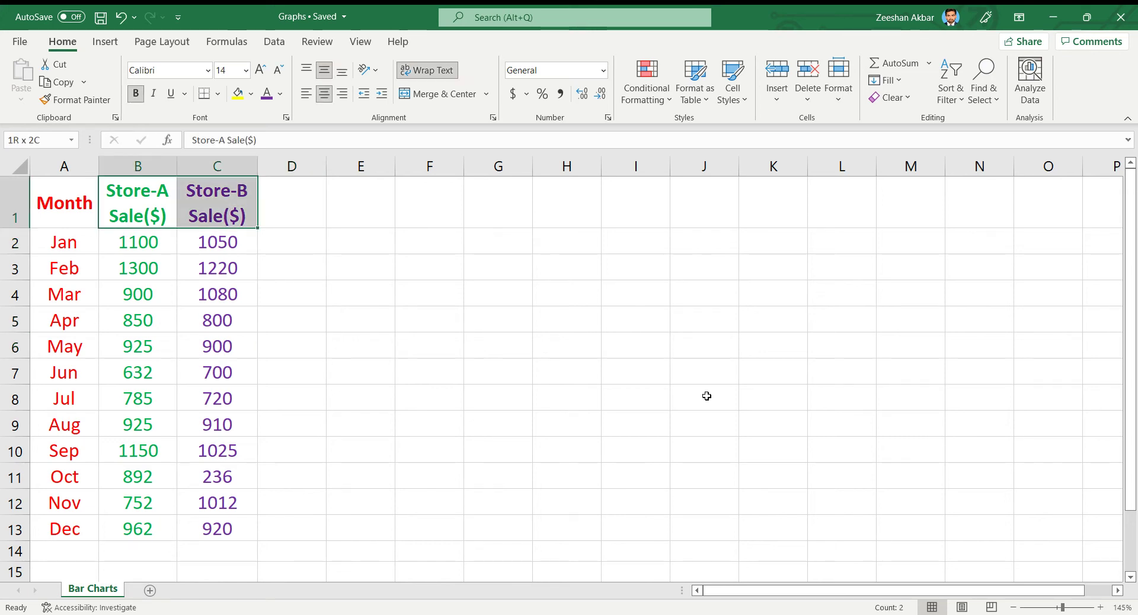
pyautogui.press('Right')
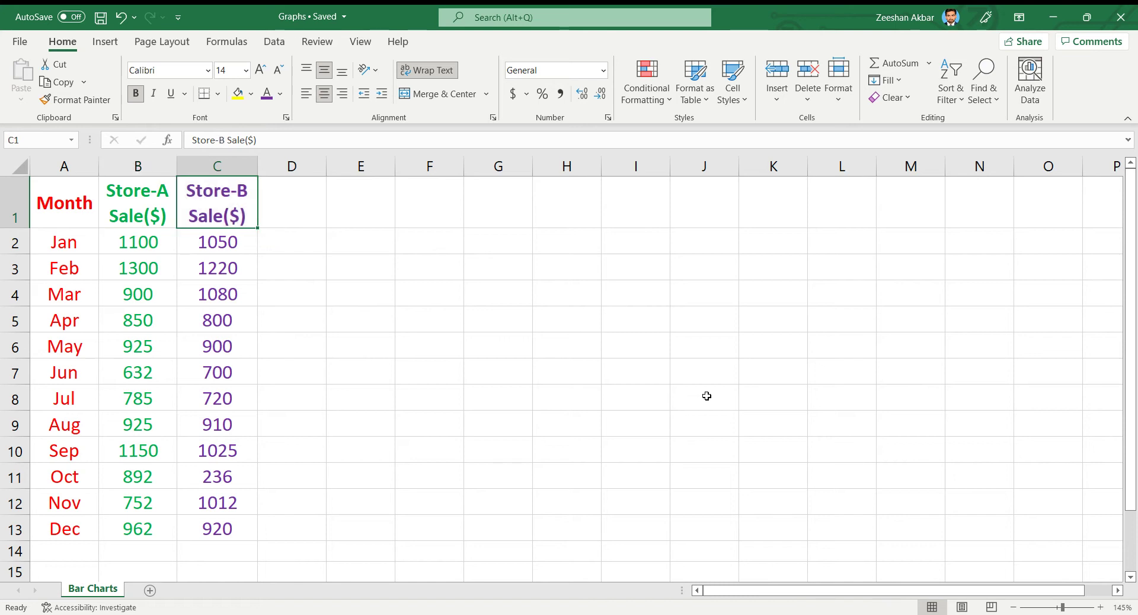
pyautogui.press('Right')
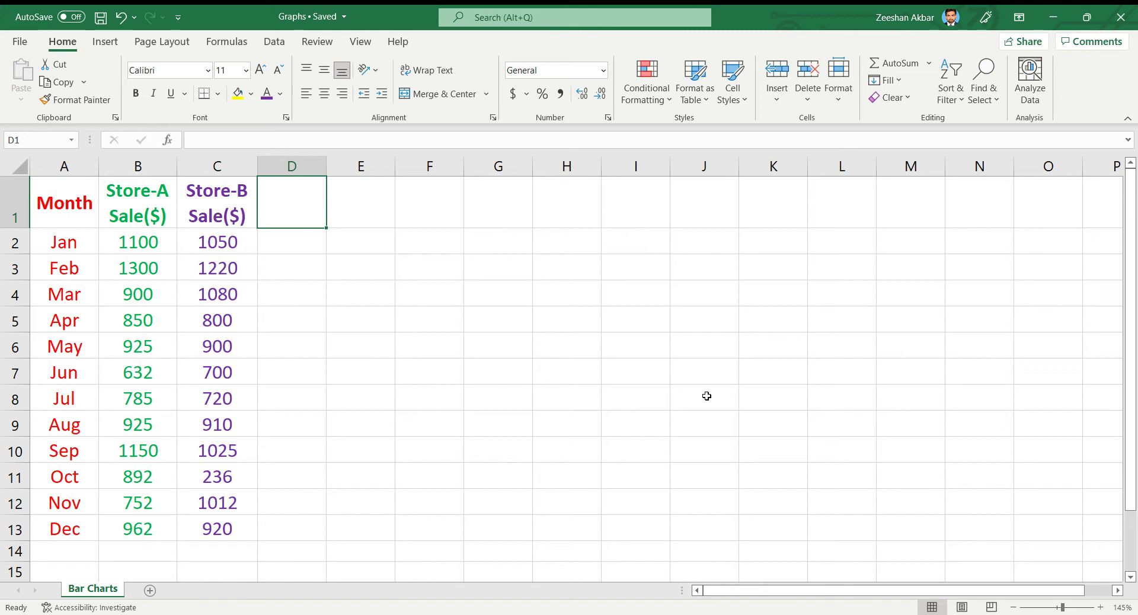
# Highlight the Store-A and Store-B sales data in B1:C13 to review both stores' values.
pyautogui.press('Left')
pyautogui.press('Left')
pyautogui.press('Left')
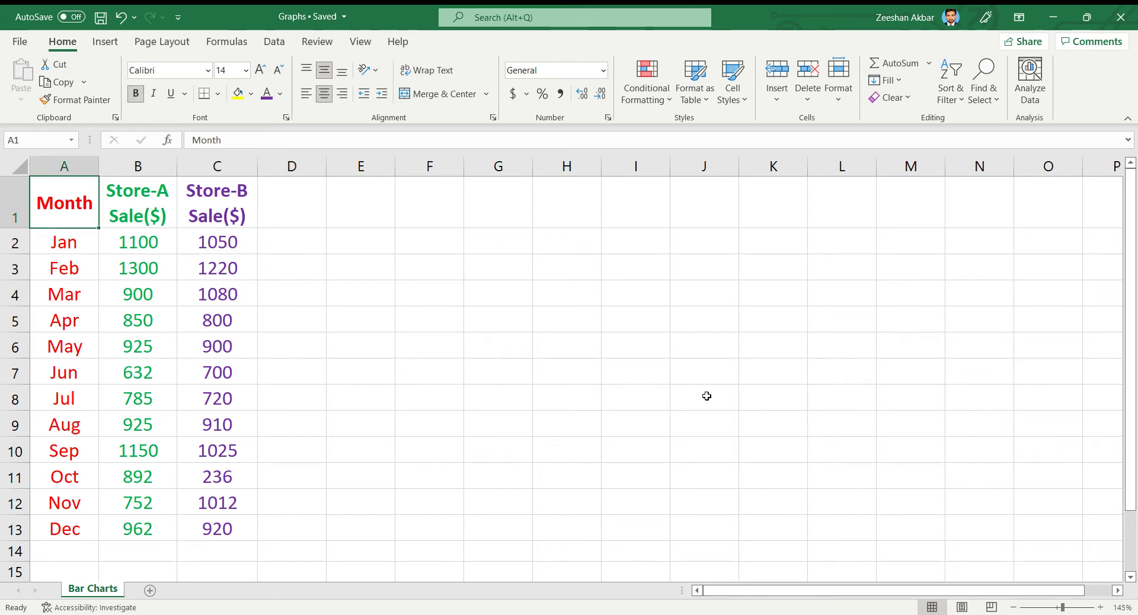
pyautogui.press('Right')
pyautogui.hotkey('shift', 'Right')
pyautogui.hotkey('shift', 'Down')
pyautogui.hotkey('shift', 'Down')
pyautogui.hotkey('shift', 'Down')
pyautogui.hotkey('shift', 'Down')
pyautogui.hotkey('shift', 'Down')
pyautogui.hotkey('shift', 'Down')
pyautogui.hotkey('shift', 'Down')
pyautogui.hotkey('shift', 'Down')
pyautogui.hotkey('shift', 'Down')
pyautogui.hotkey('shift', 'Down')
pyautogui.hotkey('shift', 'Down')
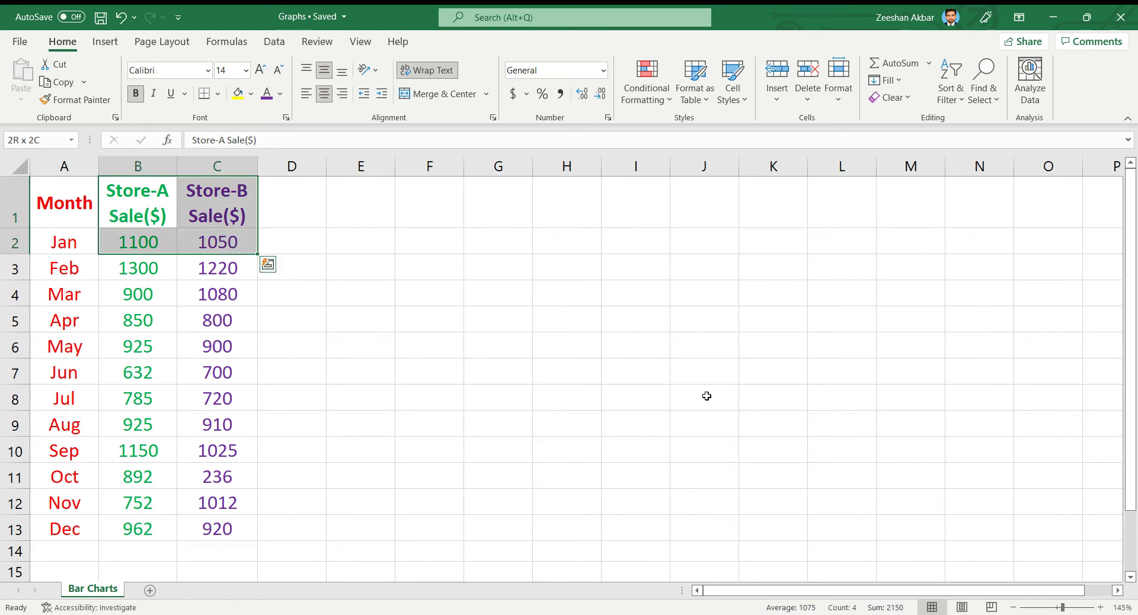
pyautogui.hotkey('shift', 'Down')
# Highlight the Month column in A1:A13 to review the categories.
pyautogui.press('Left')
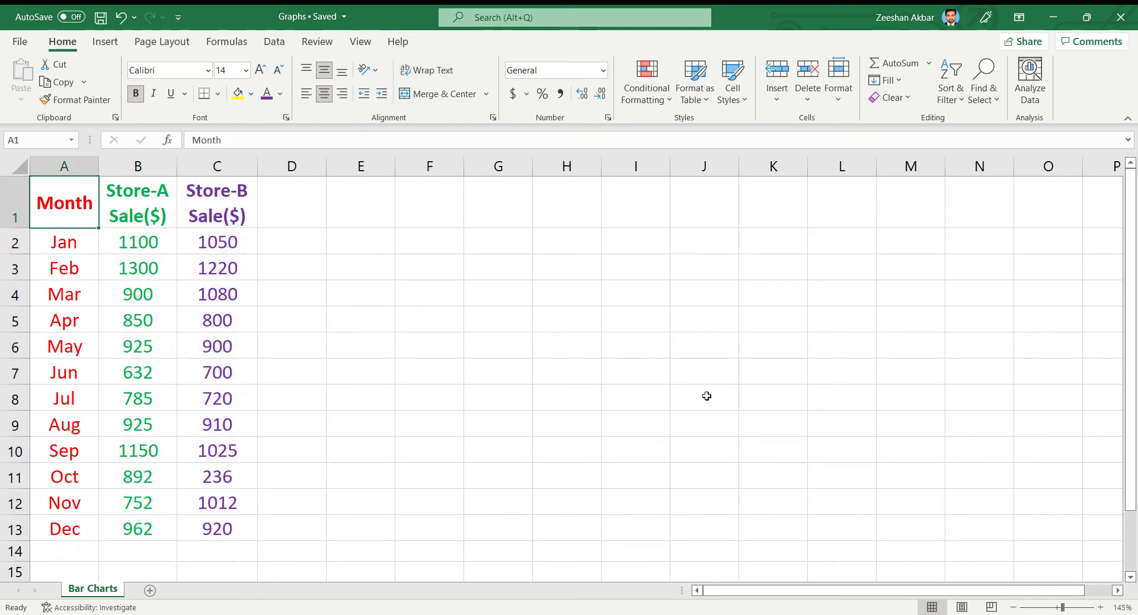
pyautogui.hotkey('shift', 'Down')
pyautogui.hotkey('shift', 'Down')
pyautogui.hotkey('shift', 'Down')
pyautogui.hotkey('shift', 'Down')
pyautogui.hotkey('shift', 'Down')
pyautogui.hotkey('shift', 'Down')
pyautogui.hotkey('shift', 'Down')
pyautogui.hotkey('shift', 'Down')
pyautogui.hotkey('shift', 'Down')
pyautogui.hotkey('shift', 'Down')
pyautogui.hotkey('shift', 'Down')
pyautogui.hotkey('shift', 'Down')
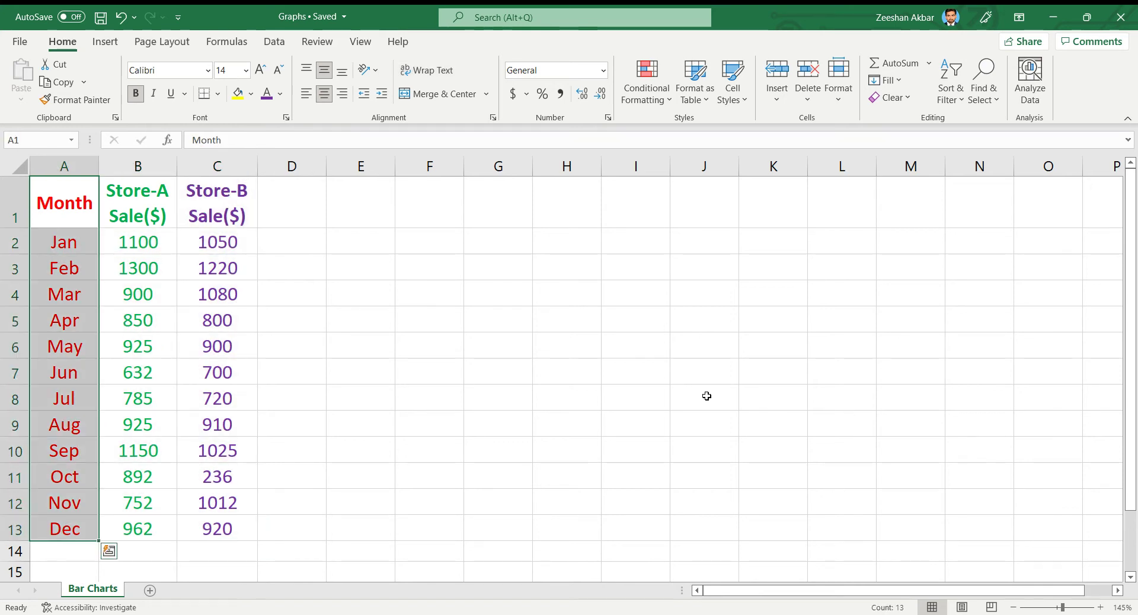
pyautogui.press('Right')
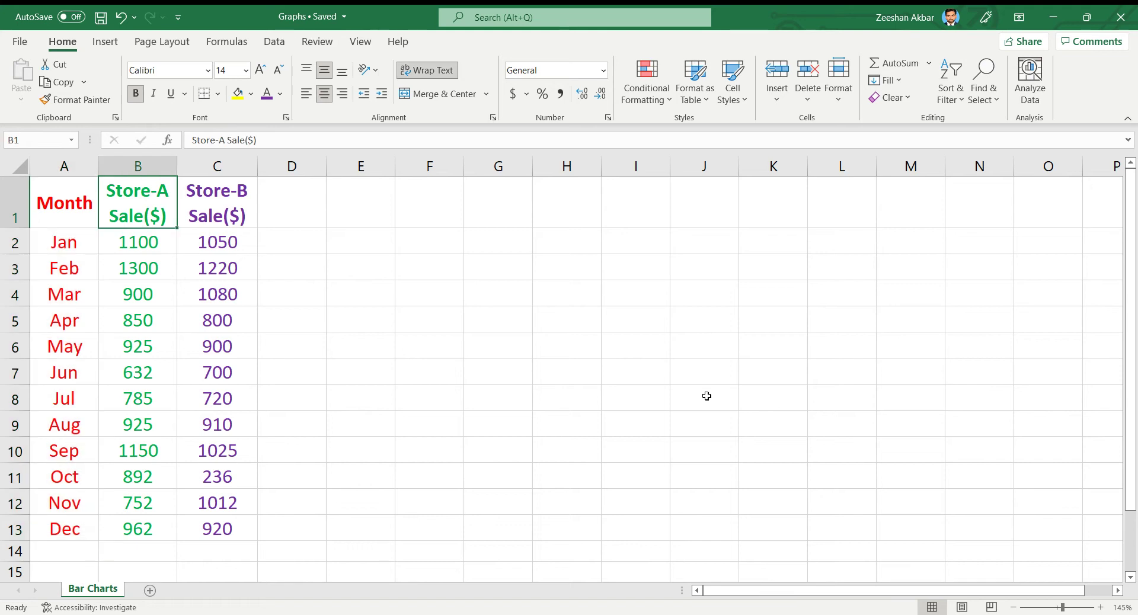
# Select the whole sales table A1:C13, including its headers.
pyautogui.press('Left')
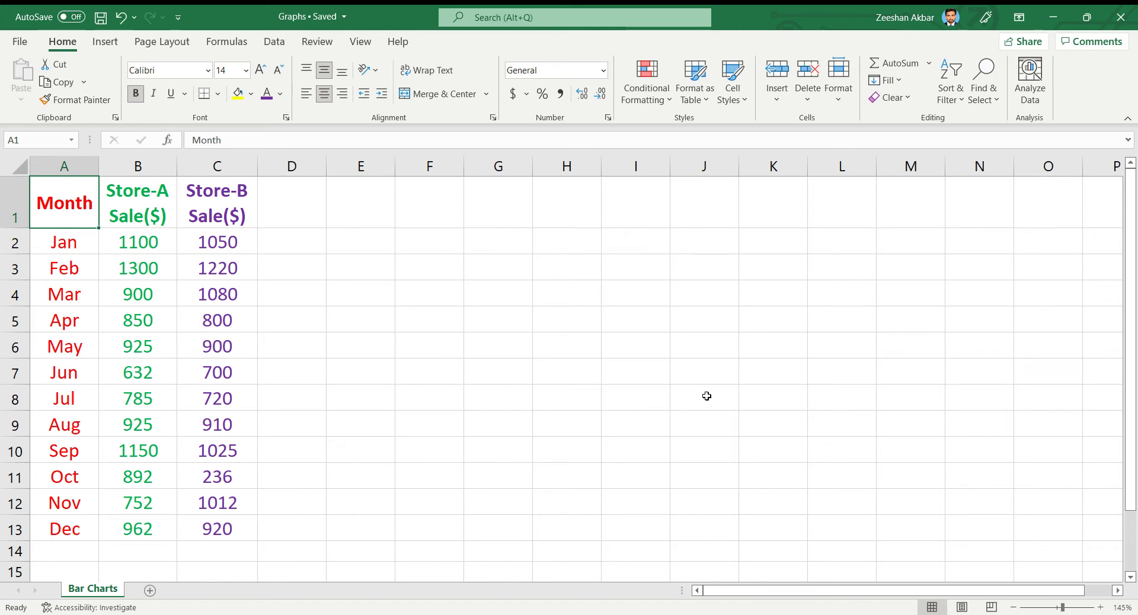
pyautogui.hotkey('shift', 'Right')
pyautogui.hotkey('shift', 'Right')
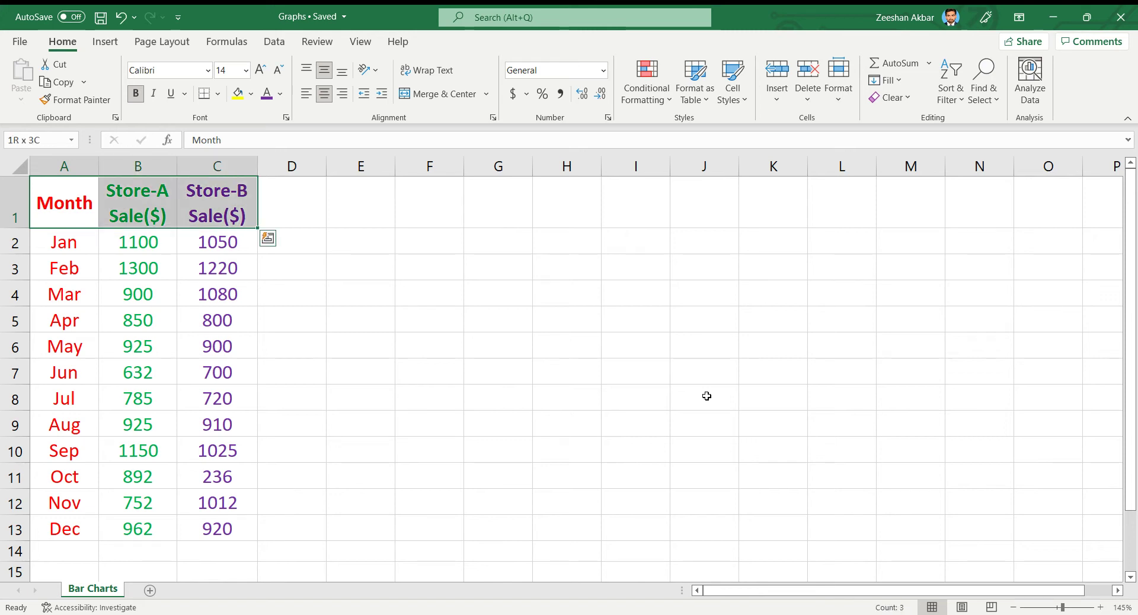
pyautogui.hotkey('shift', 'Down')
pyautogui.hotkey('shift', 'Down')
pyautogui.hotkey('shift', 'Down')
pyautogui.hotkey('shift', 'Down')
pyautogui.hotkey('shift', 'Down')
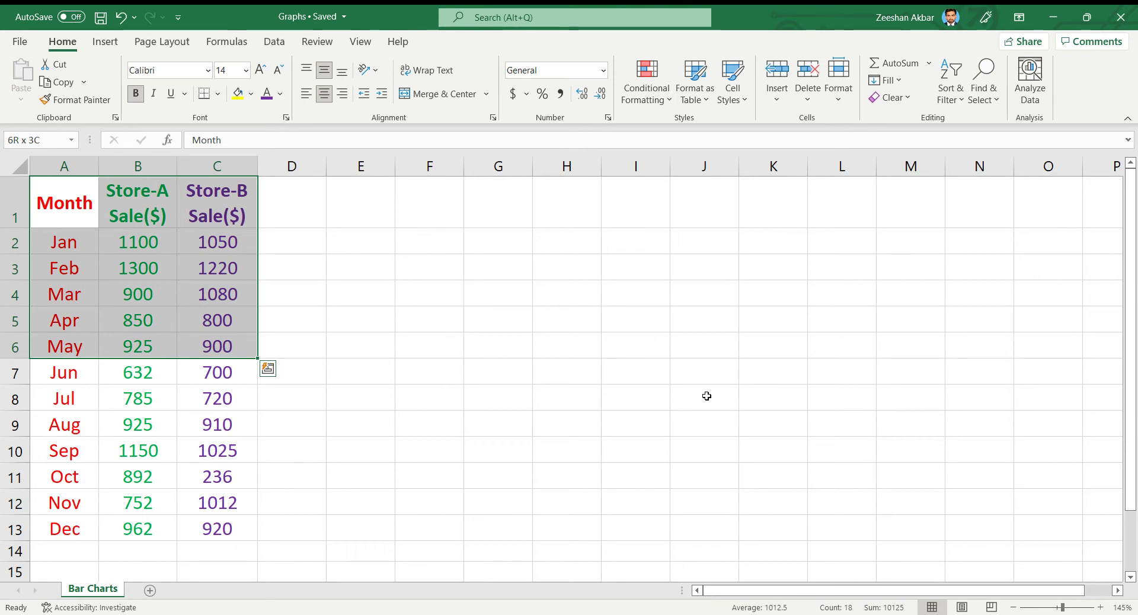
pyautogui.hotkey('shift', 'Down')
pyautogui.hotkey('shift', 'Down')
pyautogui.hotkey('shift', 'Down')
pyautogui.hotkey('shift', 'Down')
pyautogui.hotkey('shift', 'Down')
pyautogui.hotkey('shift', 'Down')
pyautogui.hotkey('shift', 'Down')
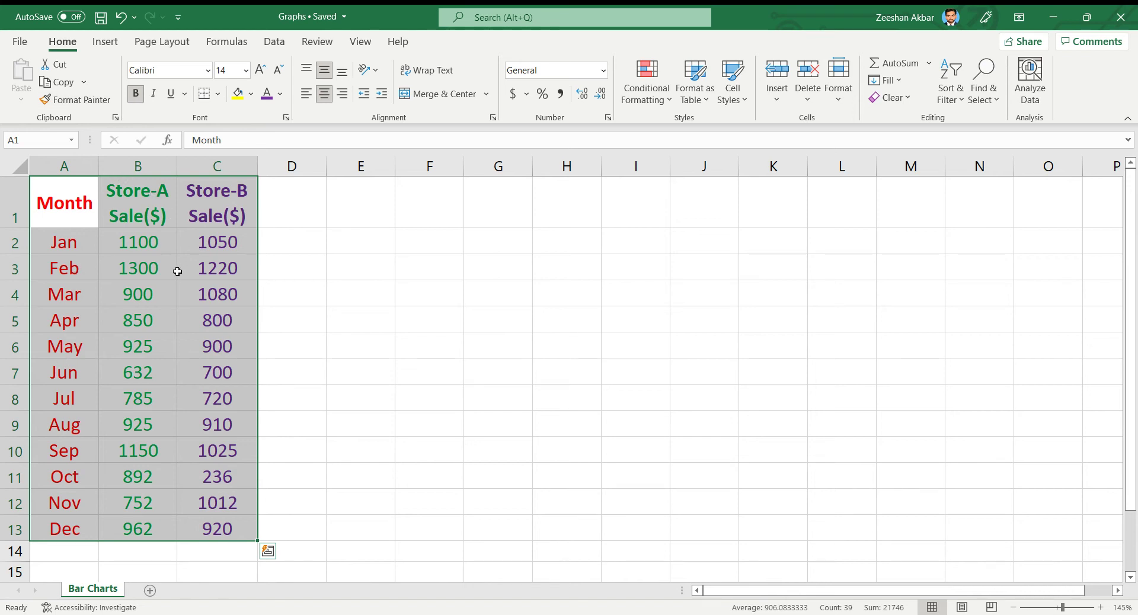
# Insert a 2-D 100% Stacked Column chart from the selected sales table.
pyautogui.click(105, 42)
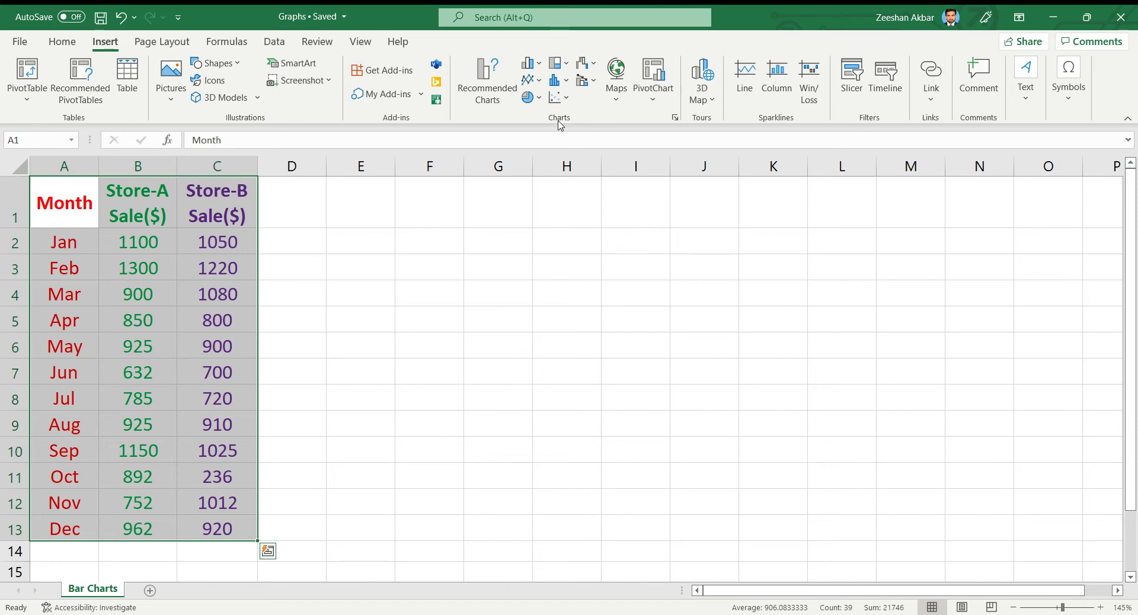
pyautogui.click(539, 66)
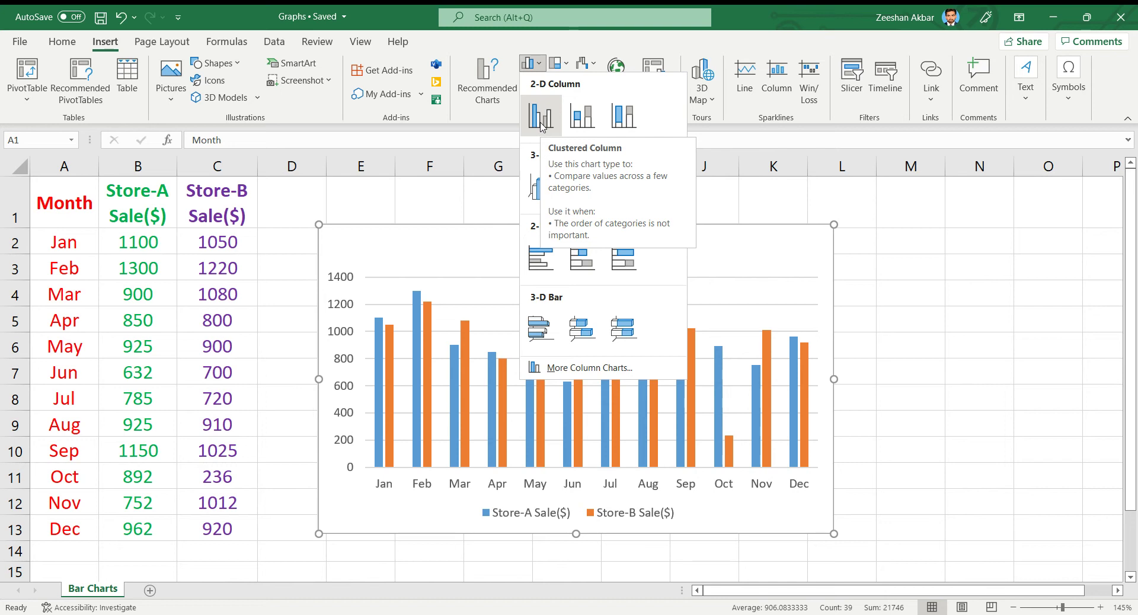
pyautogui.click(592, 129)
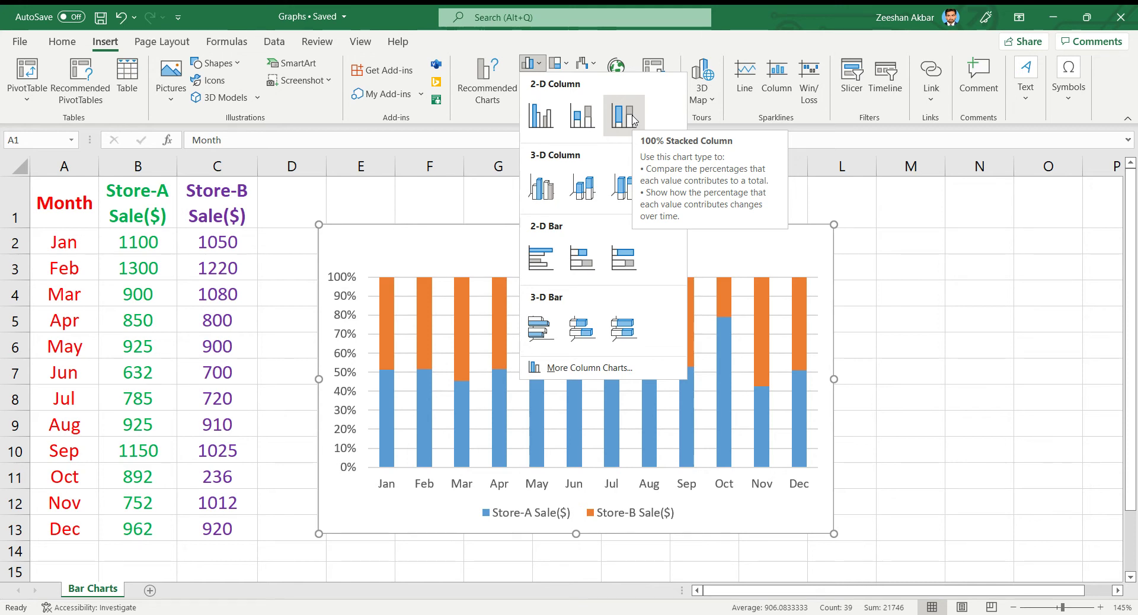
pyautogui.click(623, 116)
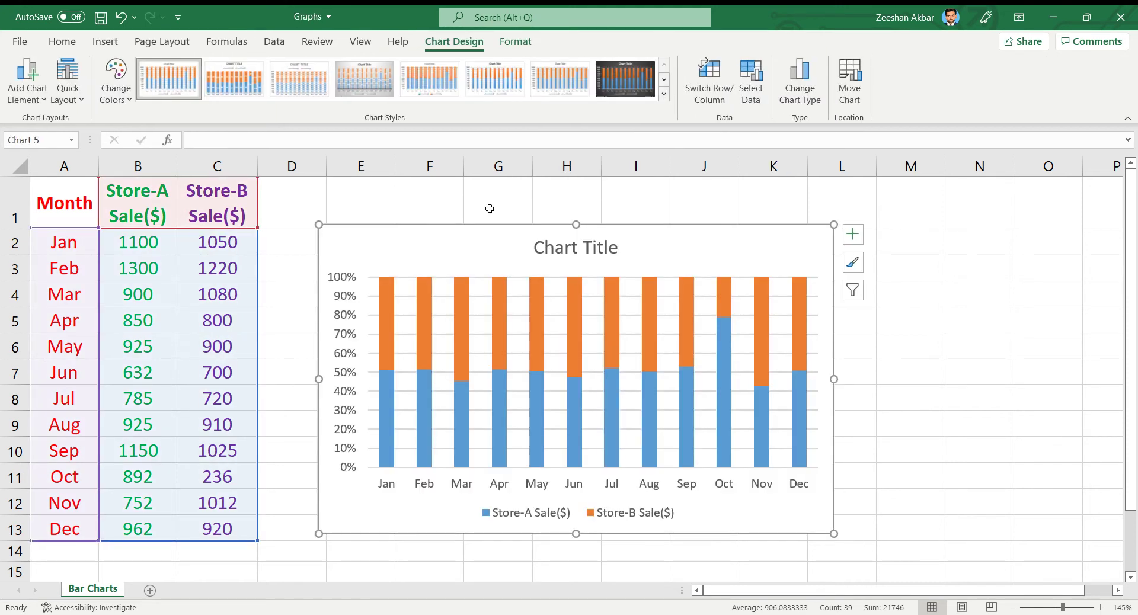
# Set the chart's vertical axis maximum bound to 1.0 and its major unit to 0.5.
pyautogui.click(350, 376)
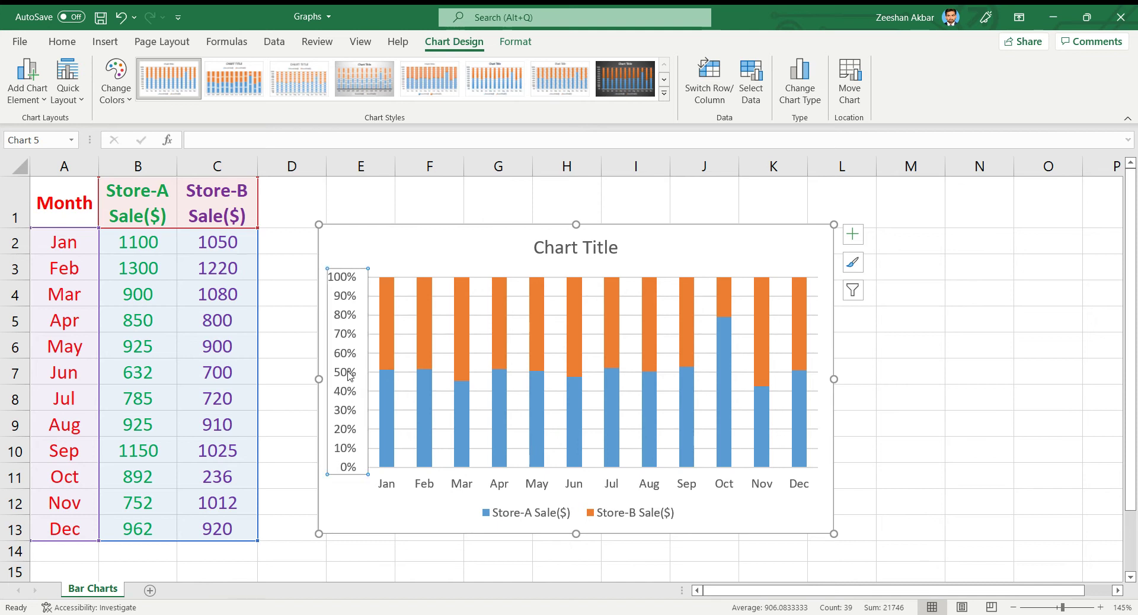
pyautogui.doubleClick(350, 375)
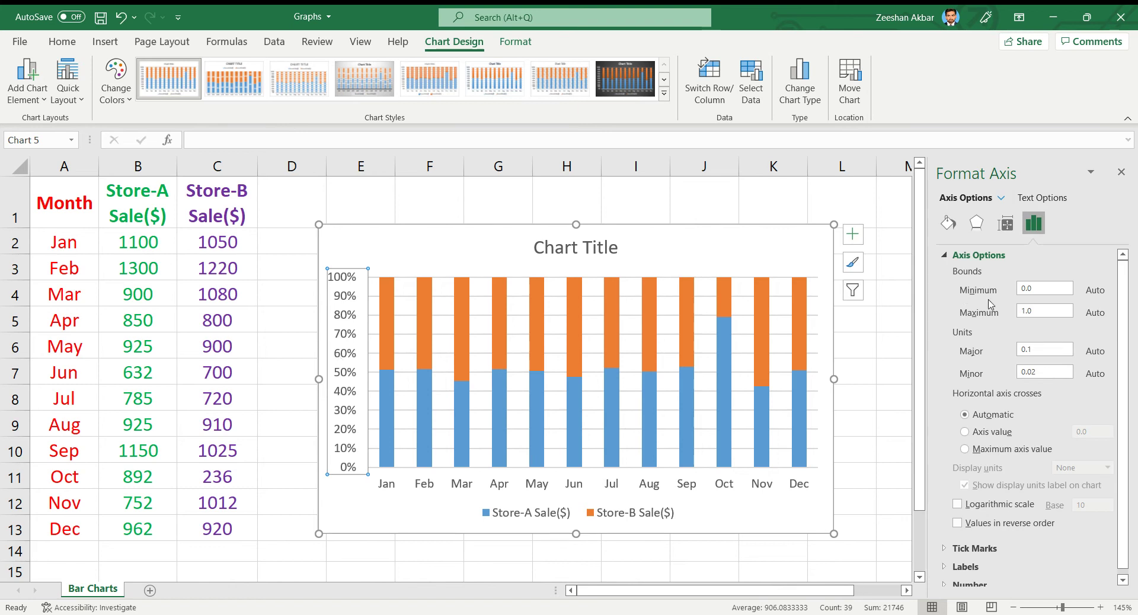
pyautogui.click(1052, 312)
pyautogui.write('1')
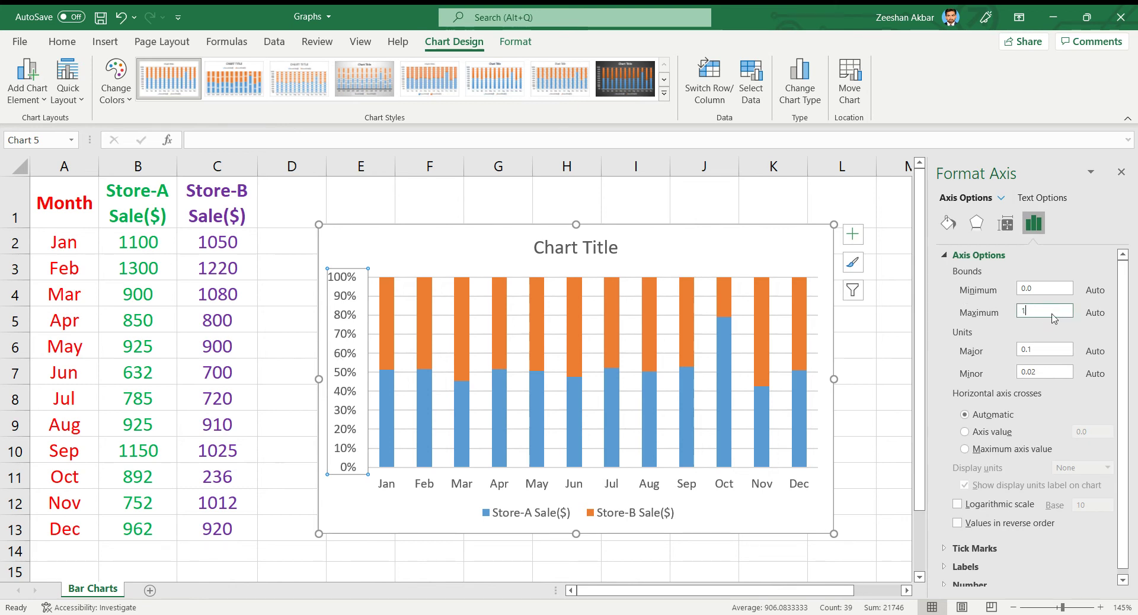
pyautogui.press('BackSpace')
pyautogui.press('Tab')
pyautogui.write('0.5')
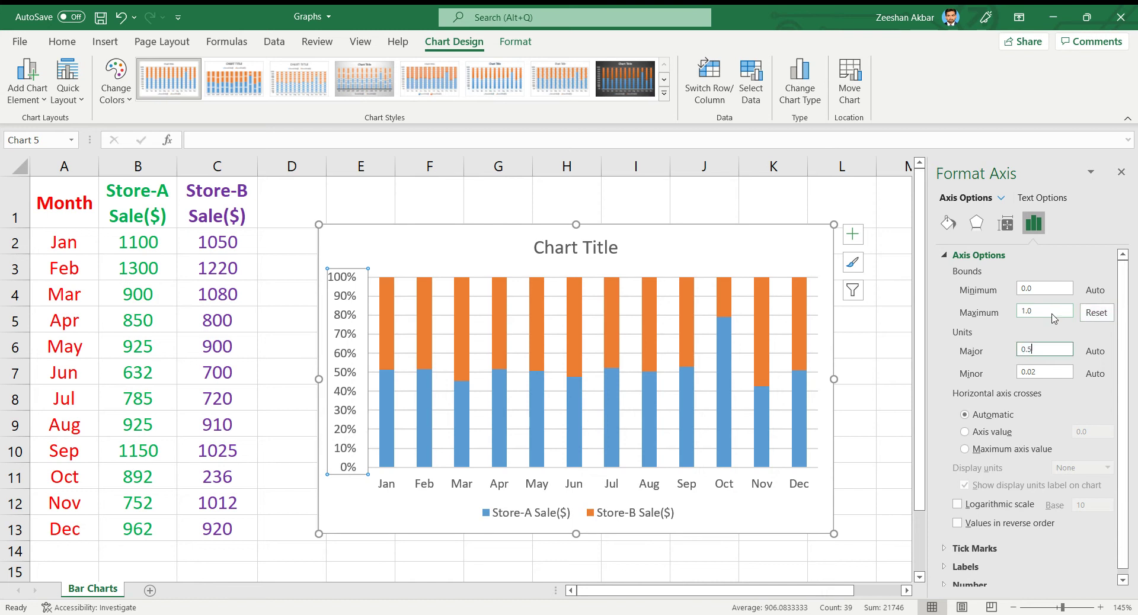
pyautogui.press('Return')
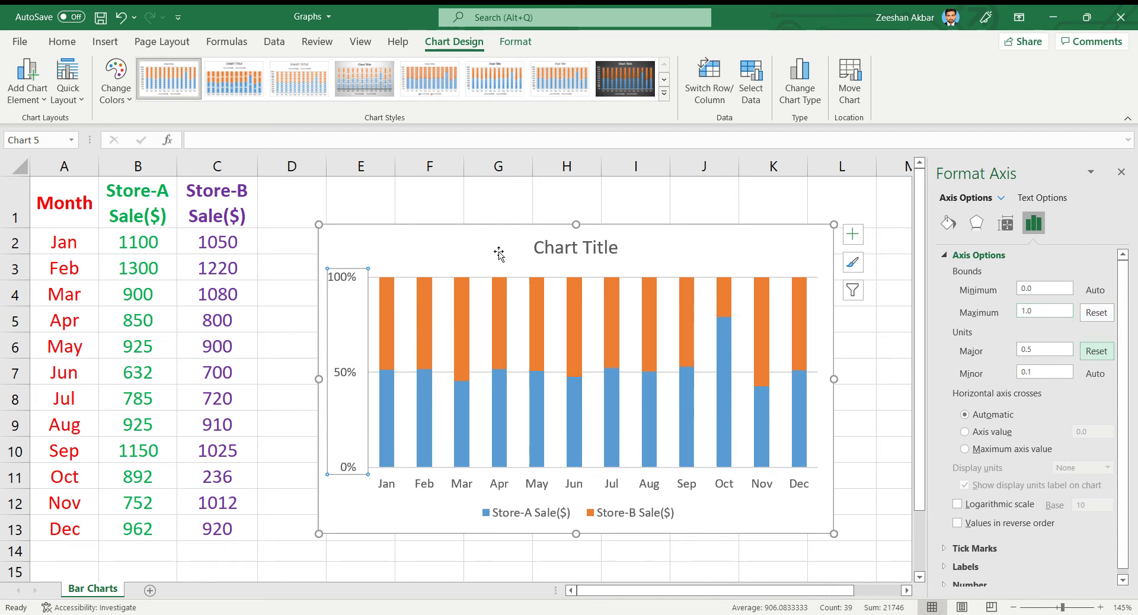
# Examine the month axis, the Store-A and Store-B series, and the March columns in the stacked chart.
pyautogui.click(423, 230)
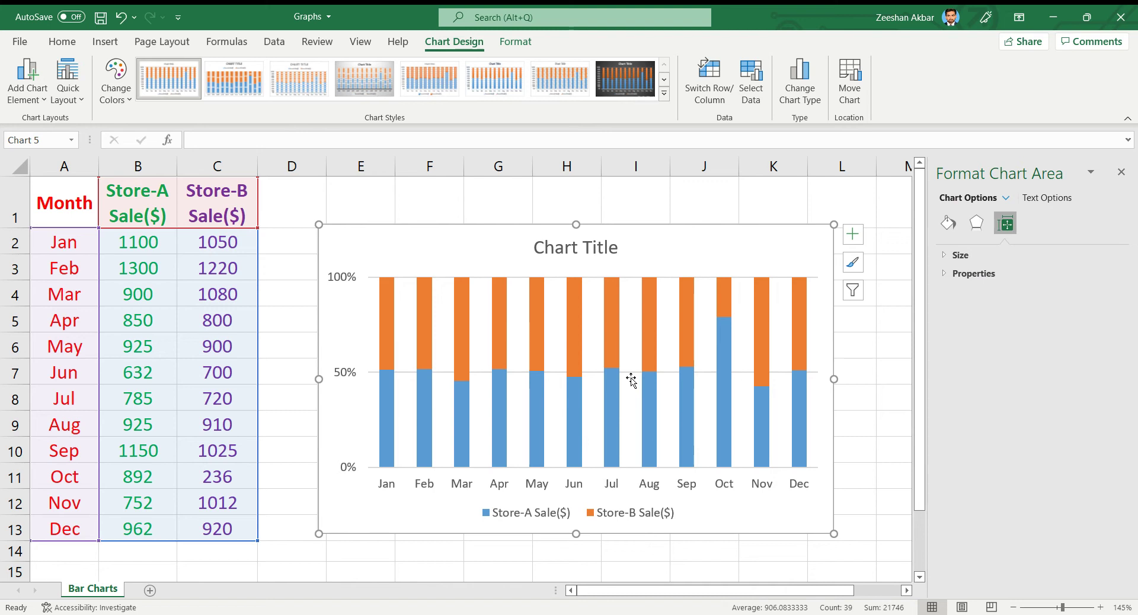
pyautogui.click(391, 487)
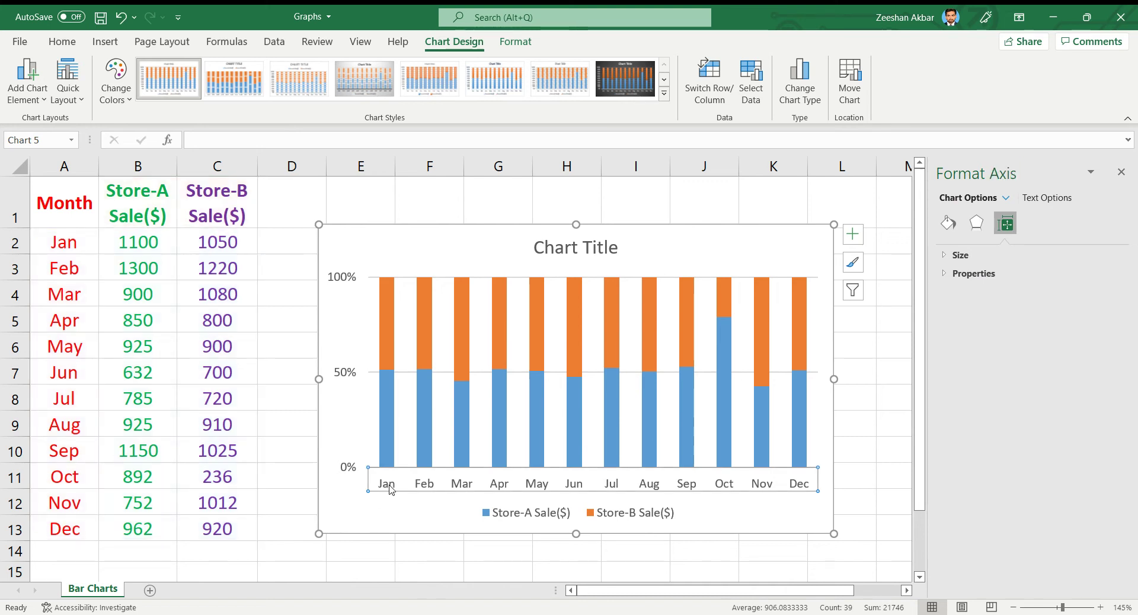
pyautogui.click(391, 442)
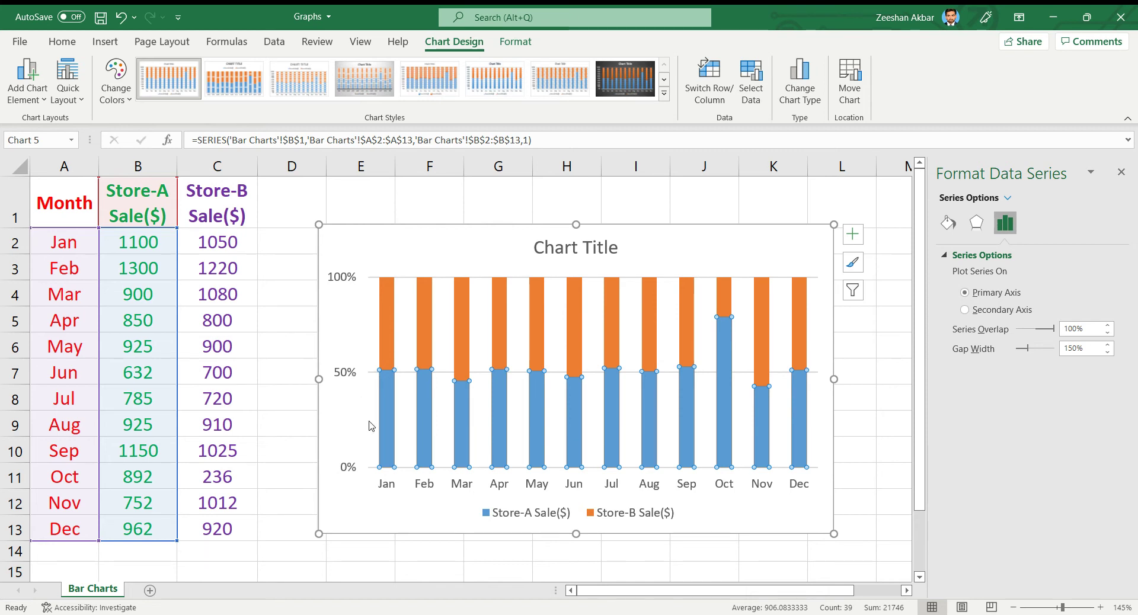
pyautogui.click(391, 320)
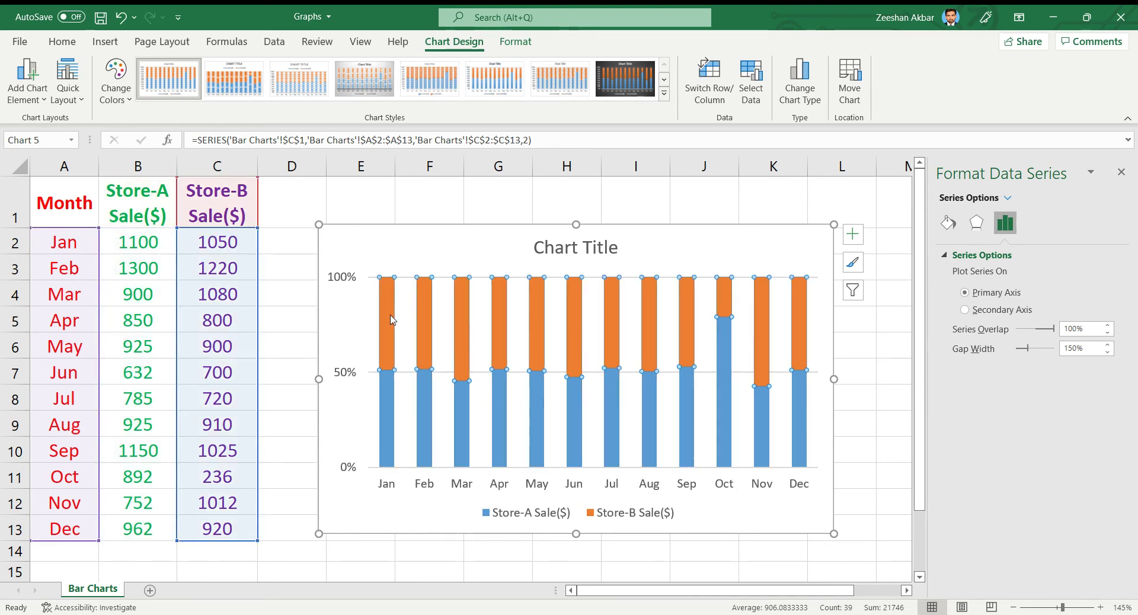
pyautogui.click(364, 415)
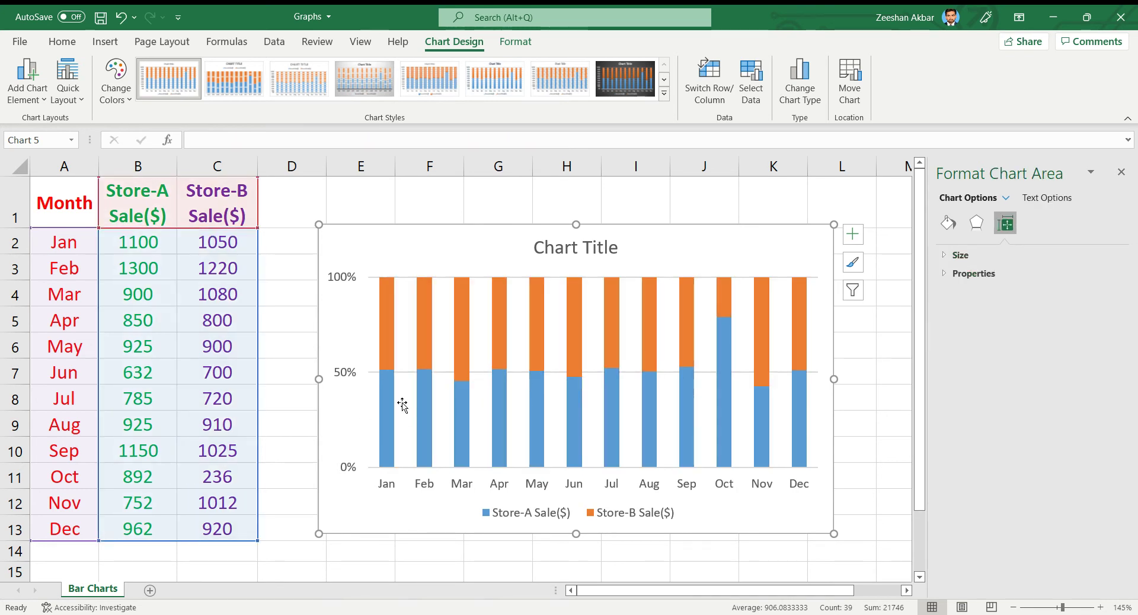
pyautogui.click(469, 362)
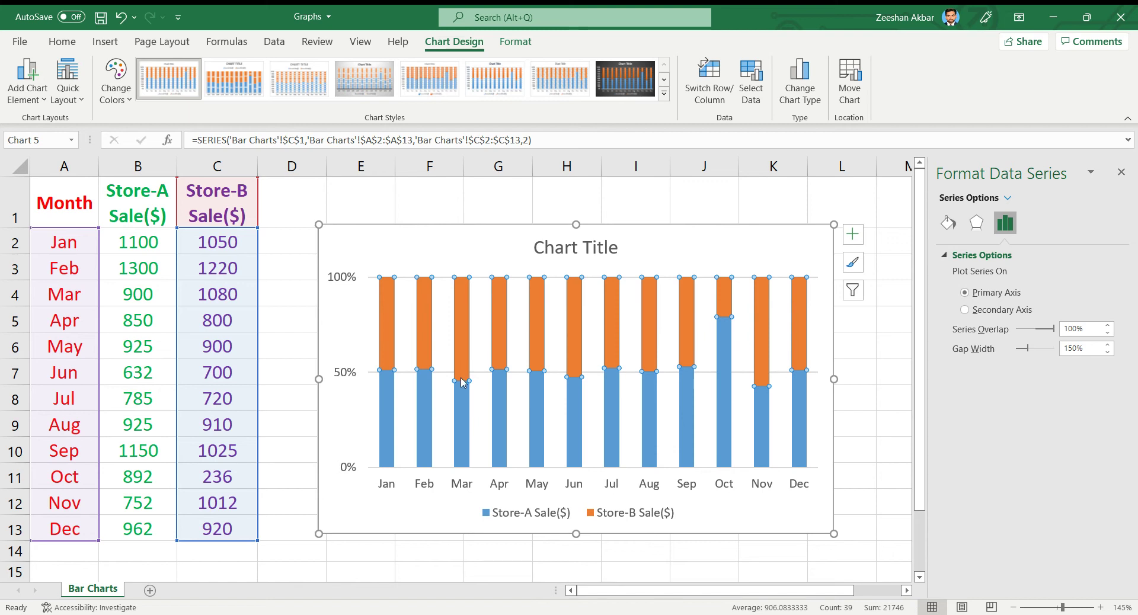
pyautogui.click(466, 426)
pyautogui.click(466, 427)
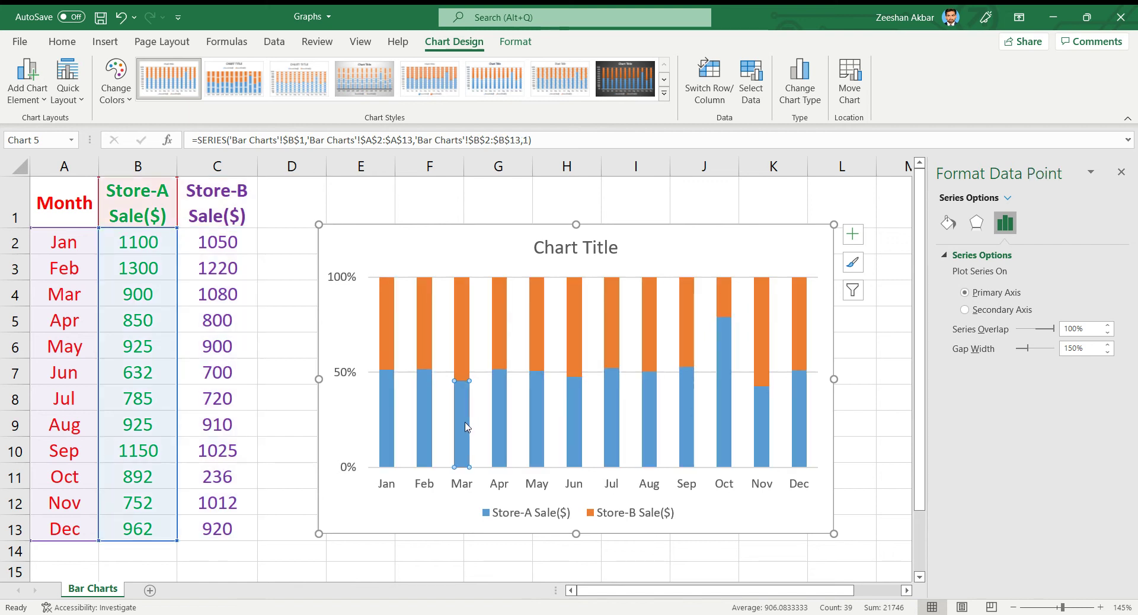
pyautogui.click(352, 423)
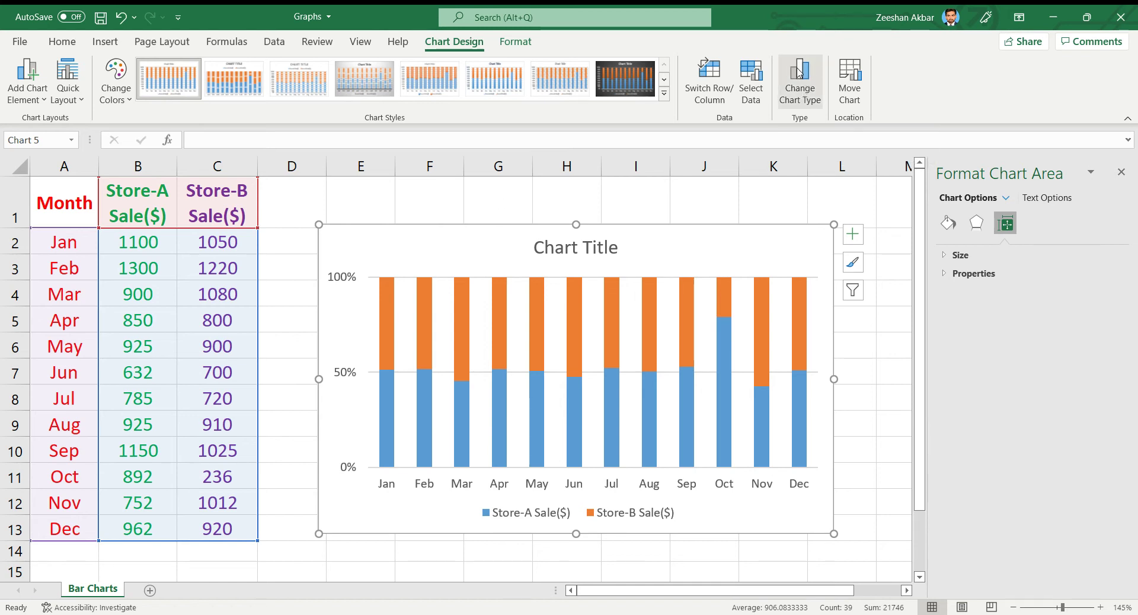
# Change the chart type to Clustered Column.
pyautogui.click(806, 95)
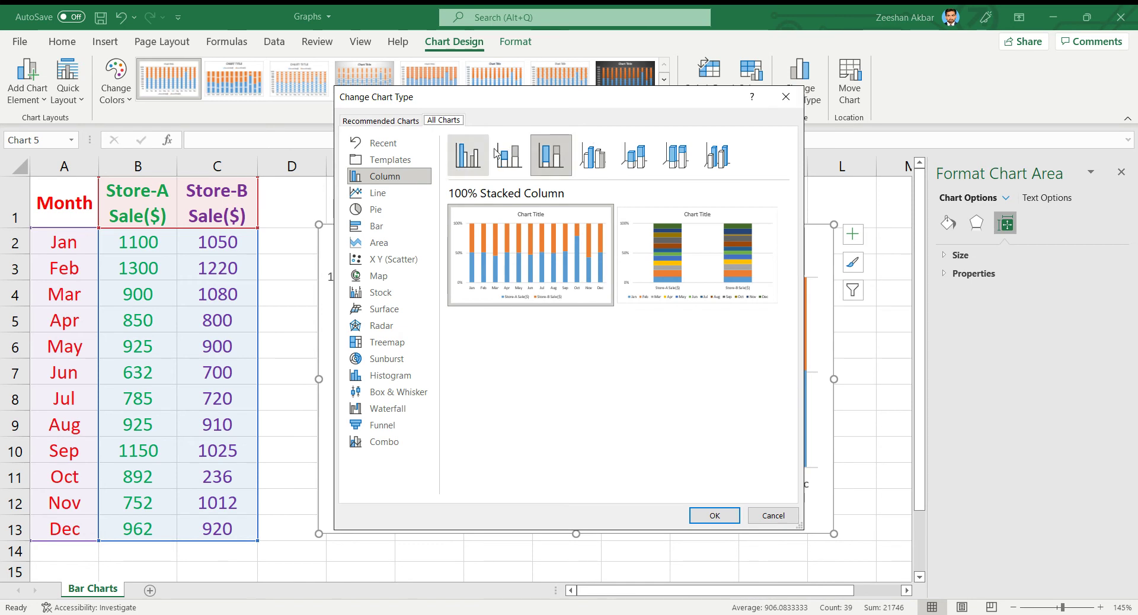
pyautogui.click(466, 155)
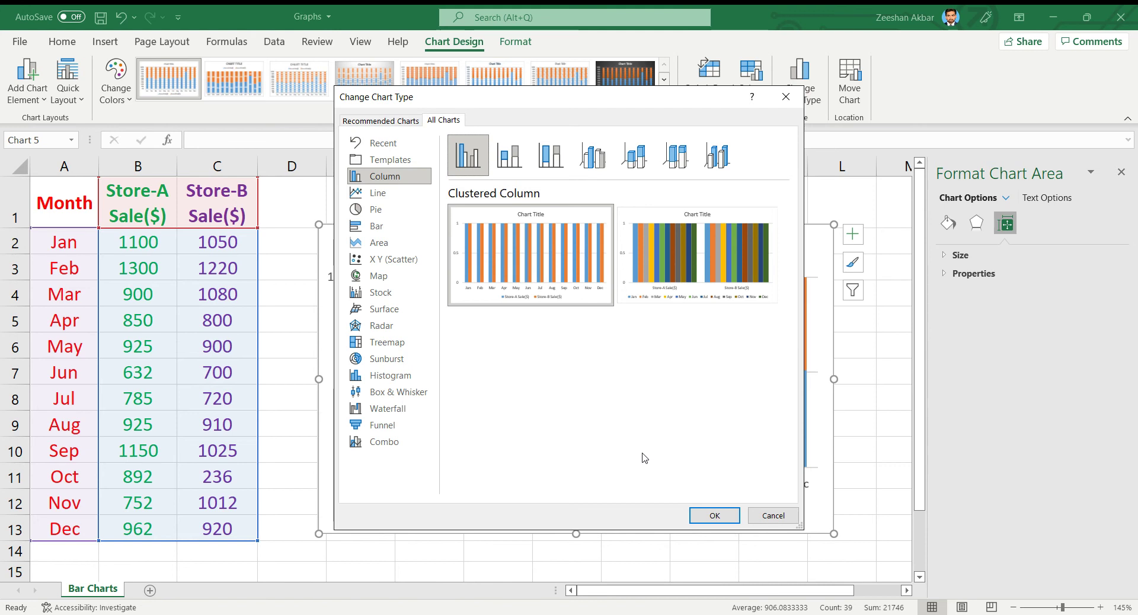
pyautogui.click(717, 515)
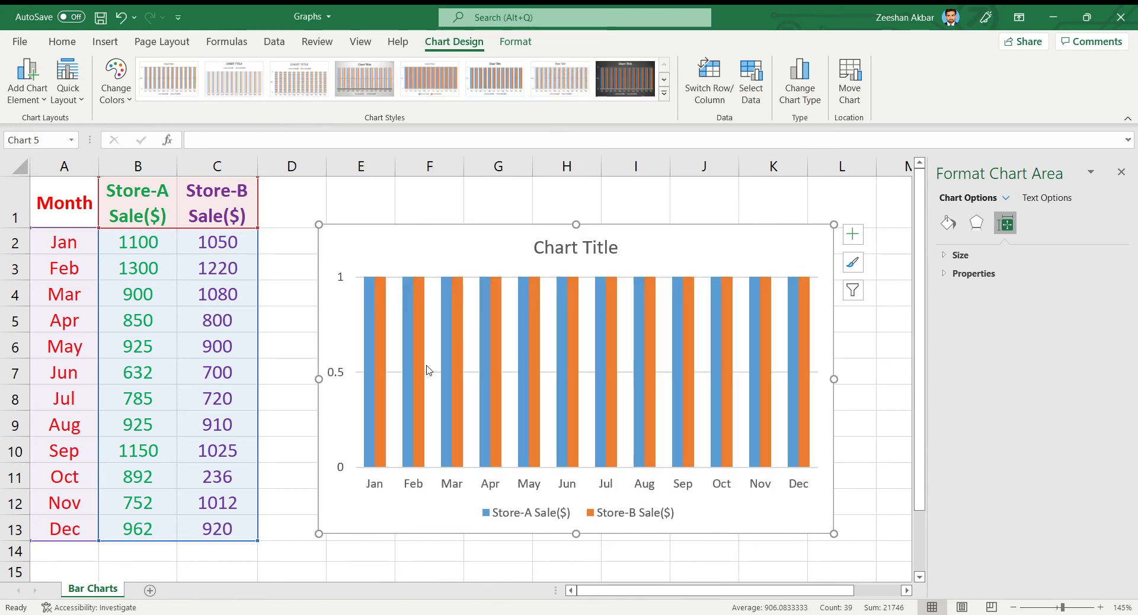
# Undo the chart type change, the vertical axis changes and the chart insertion.
pyautogui.hotkey('ctrl', 'z')
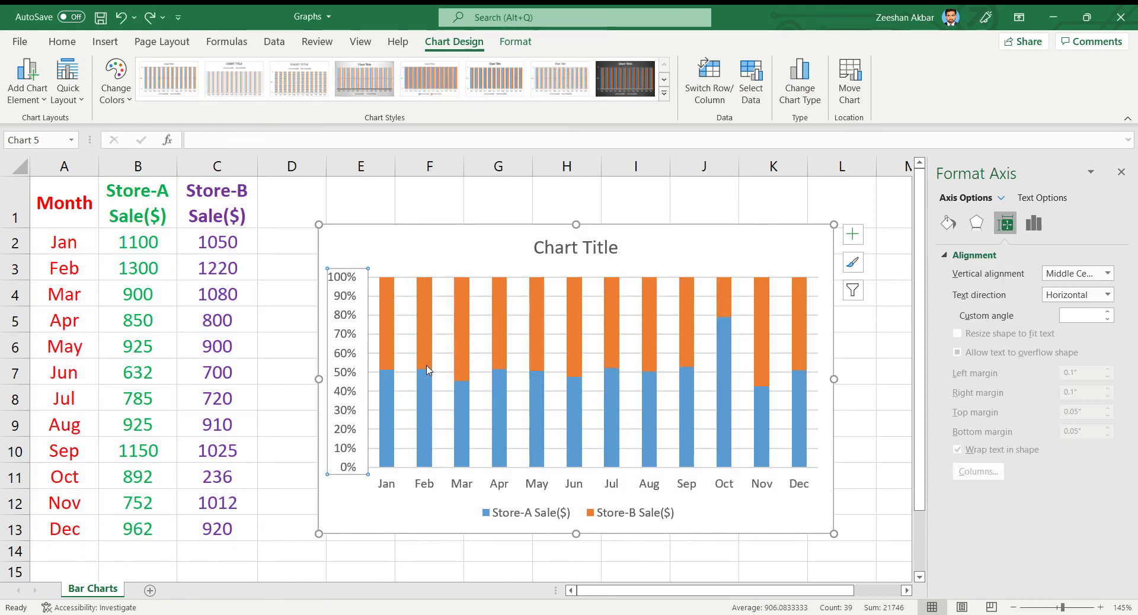
pyautogui.hotkey('ctrl', 'z')
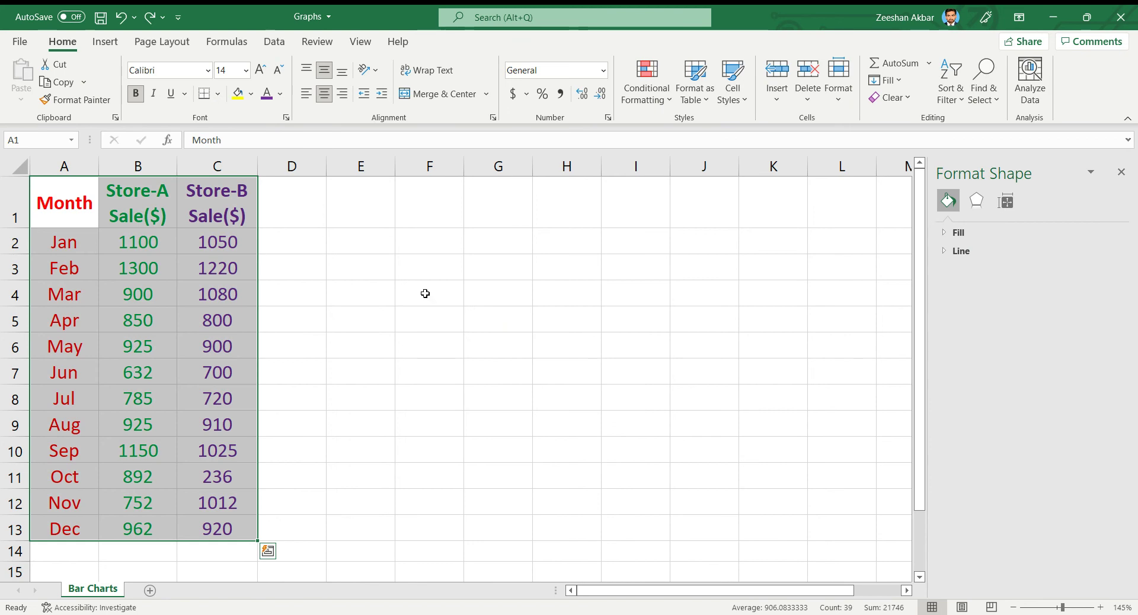
# Insert a 2-D clustered column chart of the selected Store-A and Store-B monthly sales and move it clear of the data.
pyautogui.click(105, 41)
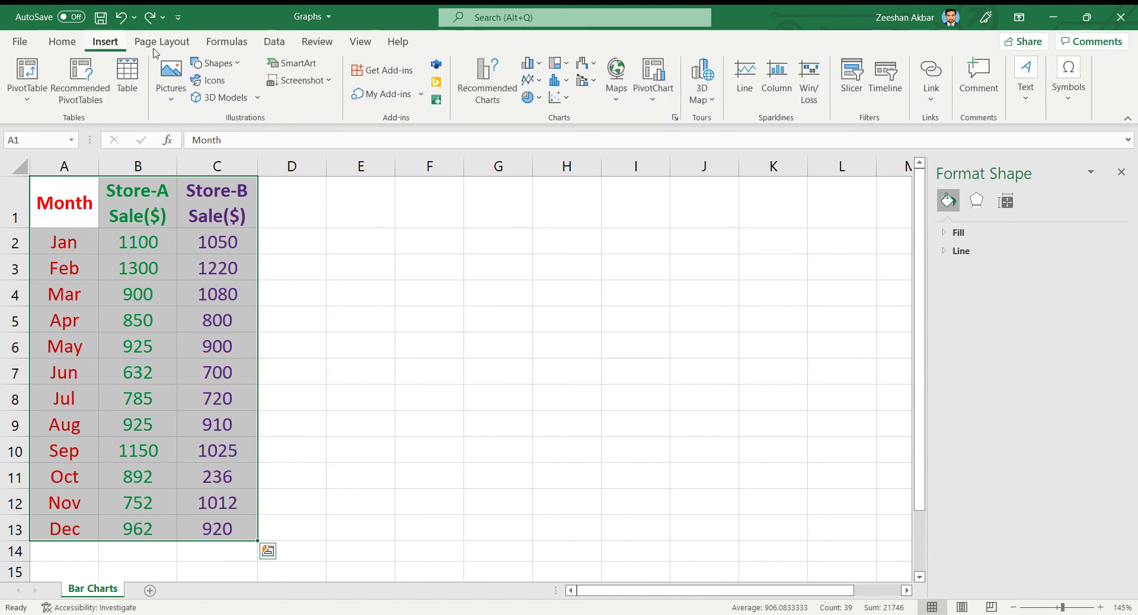
pyautogui.click(566, 81)
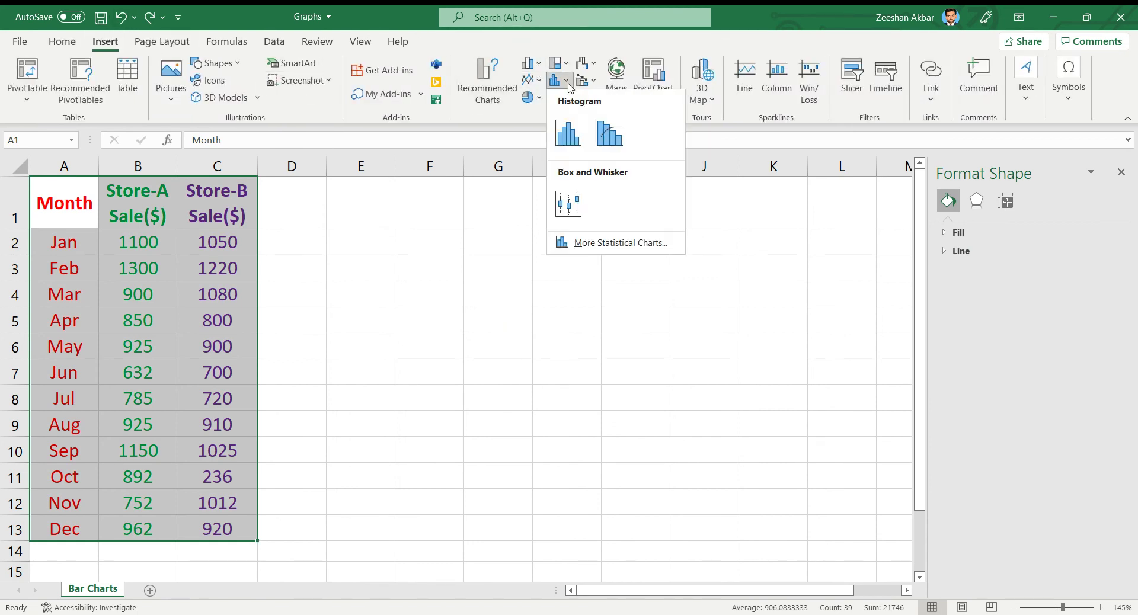
pyautogui.click(535, 69)
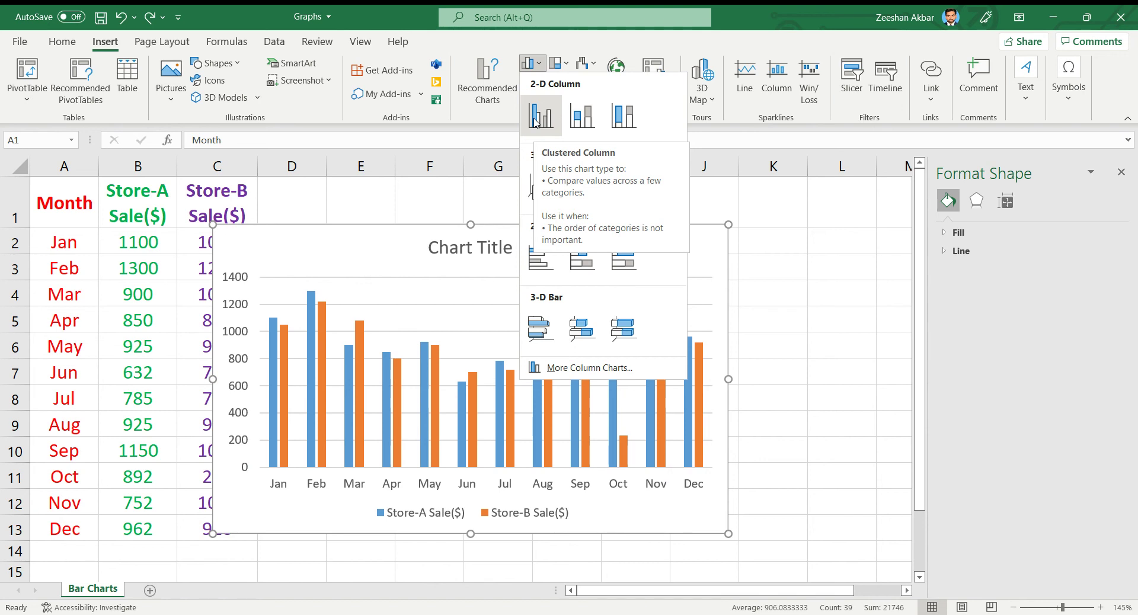
pyautogui.click(536, 121)
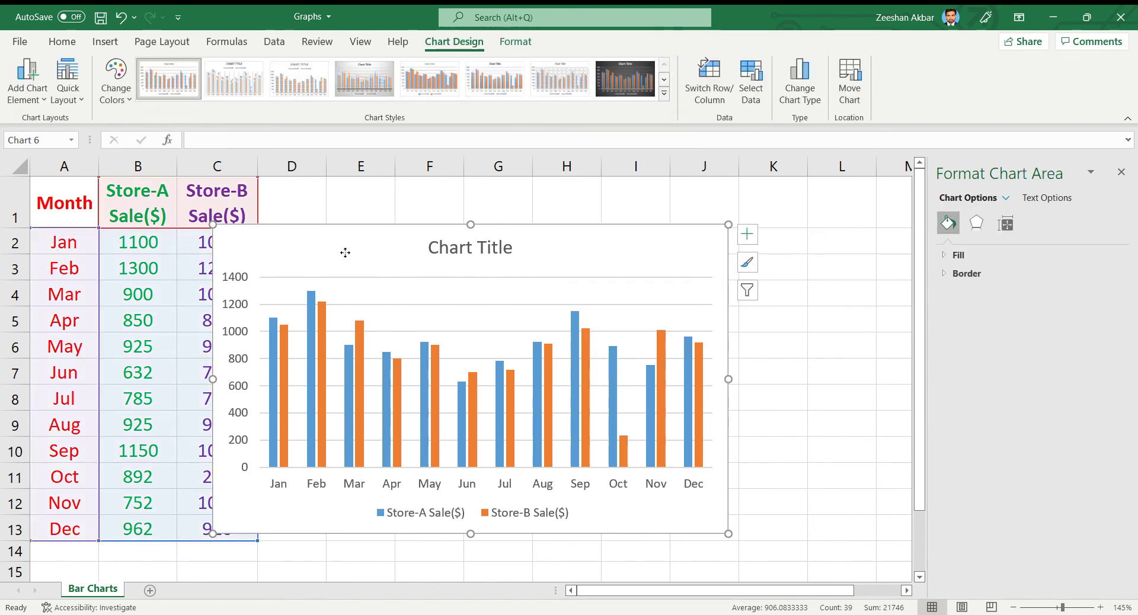
pyautogui.moveTo(345, 253); pyautogui.dragTo(419, 238)
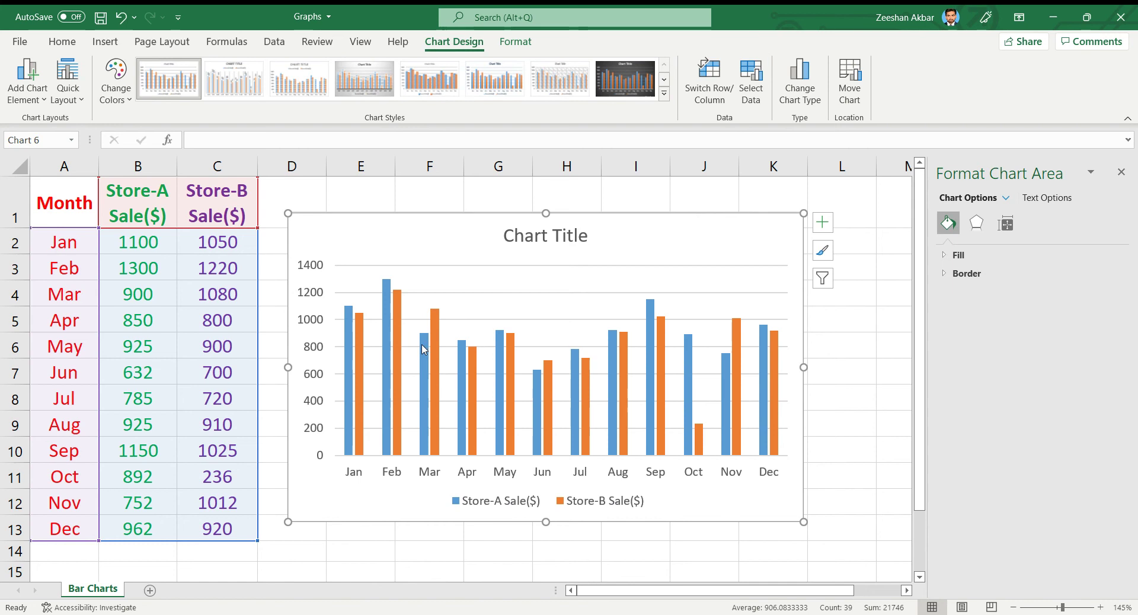
# Move the chart farther from the table so that column D is free.
pyautogui.click(299, 191)
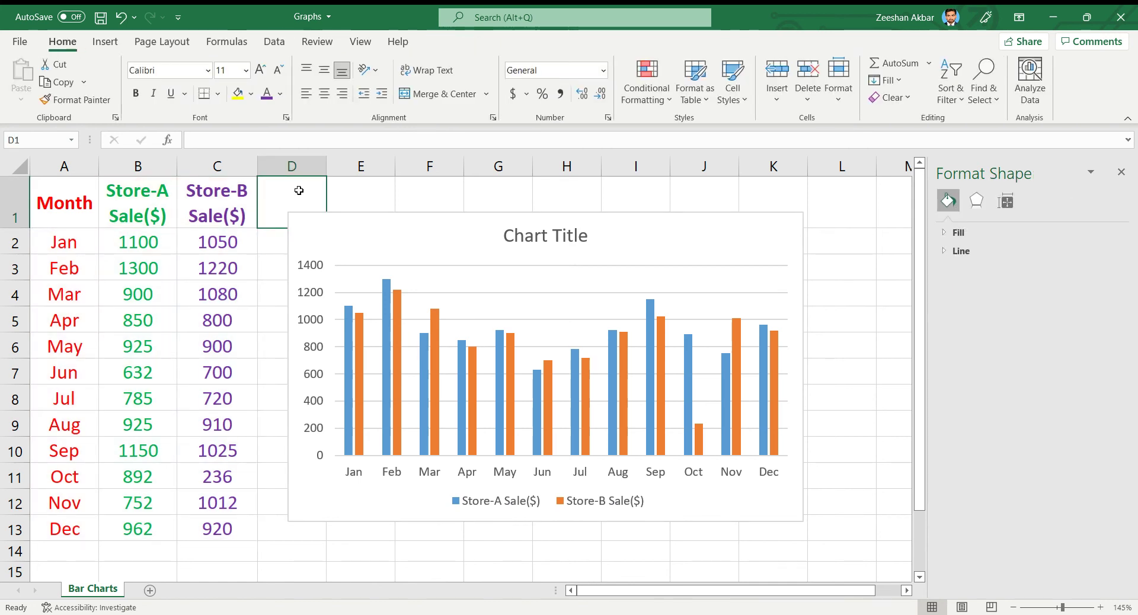
pyautogui.click(374, 239)
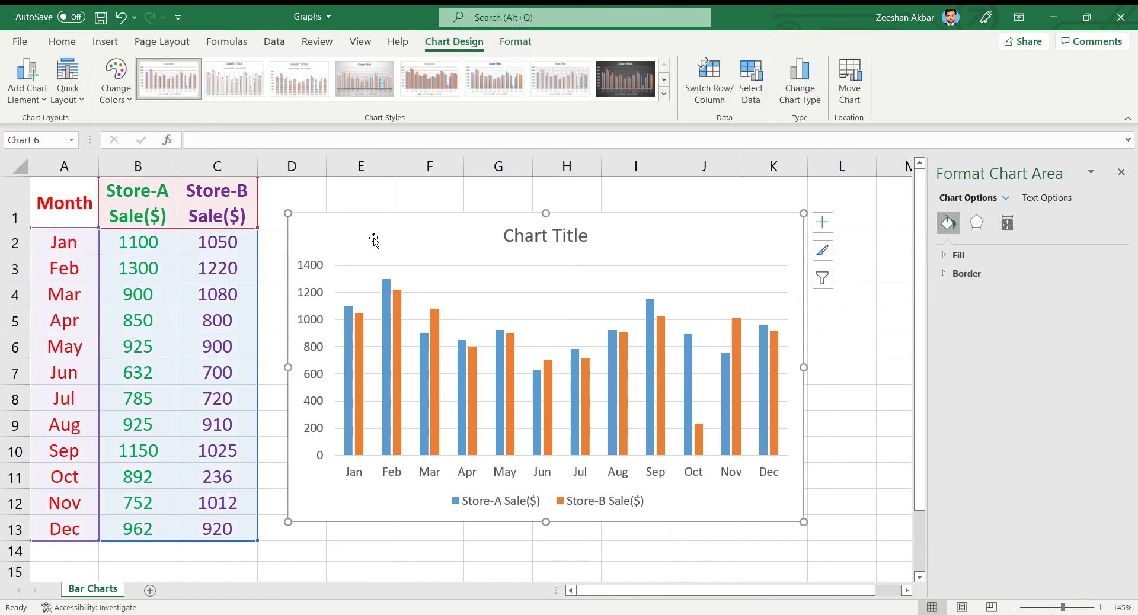
pyautogui.moveTo(343, 242); pyautogui.dragTo(424, 242)
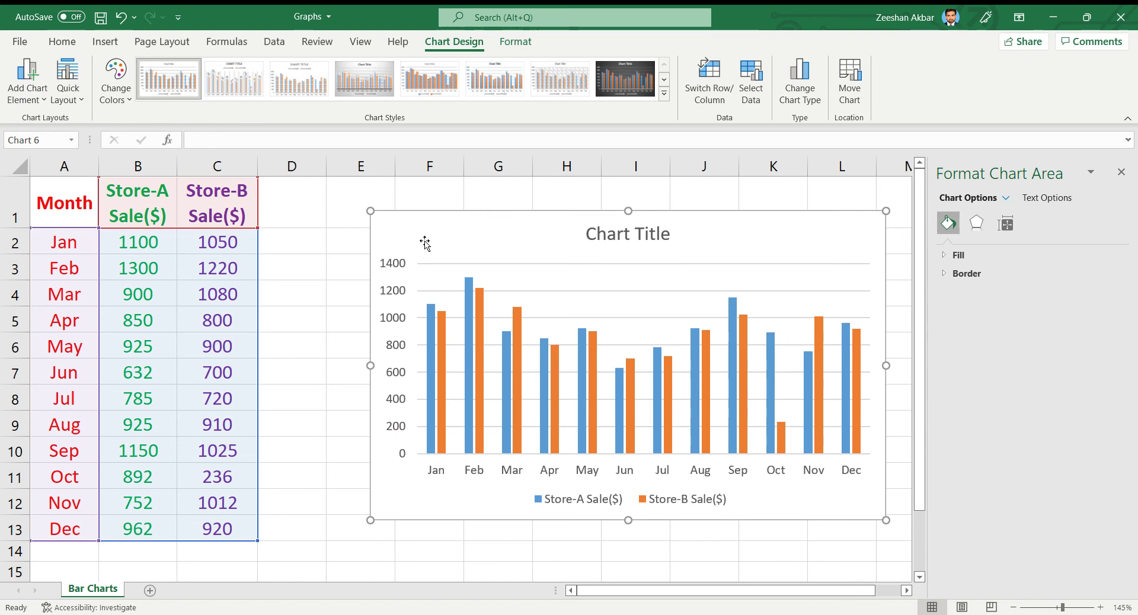
# Copy the Store-B header from C1 into D1 and change it to "Store-C Sale($)".
pyautogui.click(302, 226)
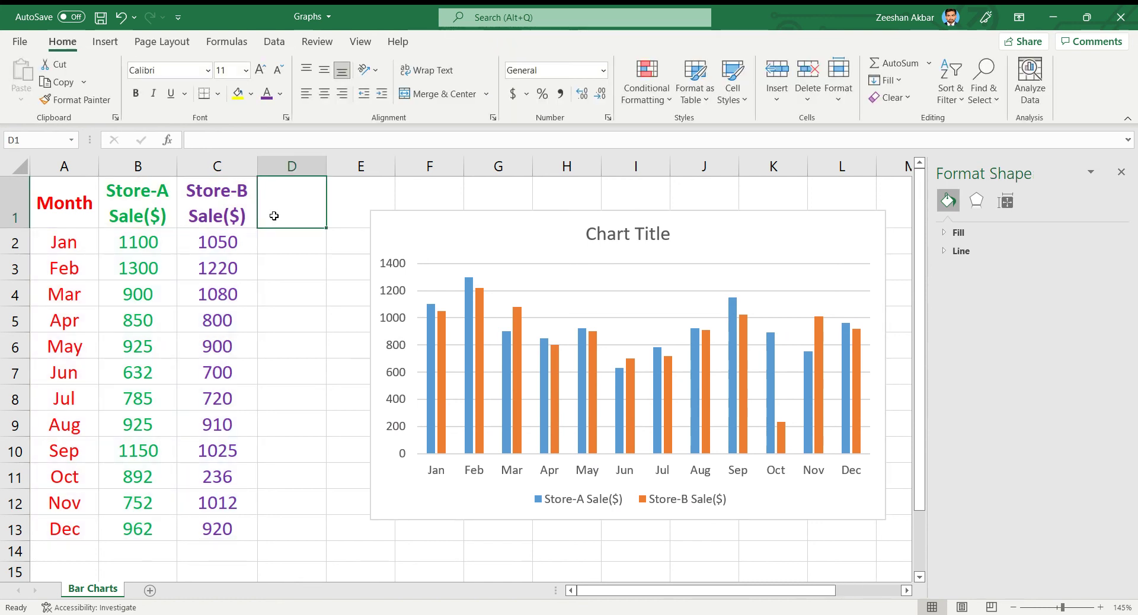
pyautogui.press('Left')
pyautogui.hotkey('ctrl', 'c')
pyautogui.click(274, 216)
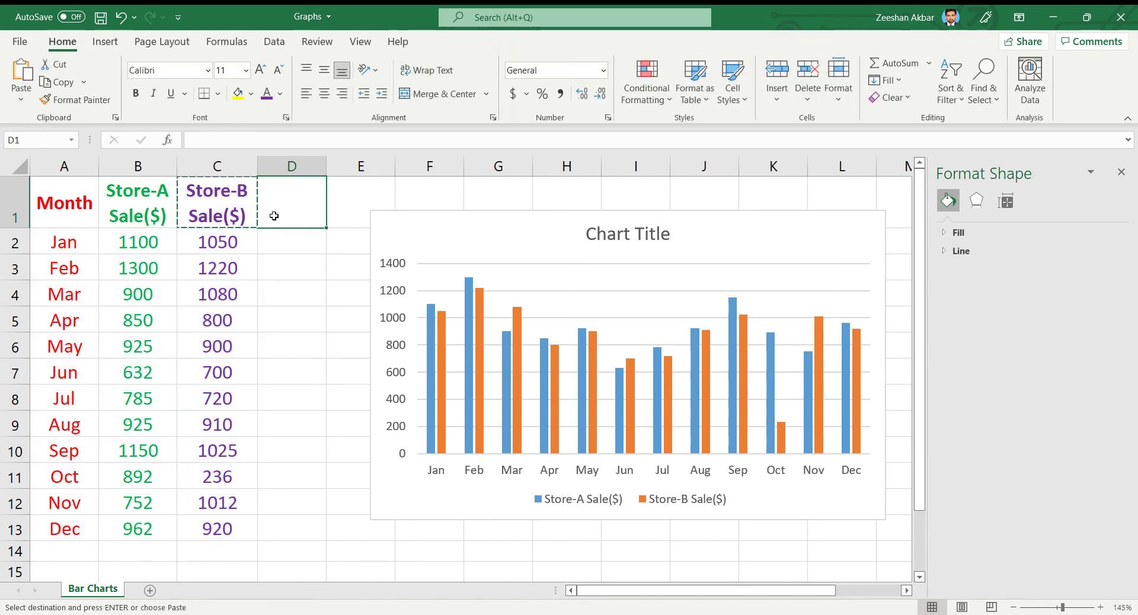
pyautogui.hotkey('ctrl', 'v')
pyautogui.doubleClick(274, 216)
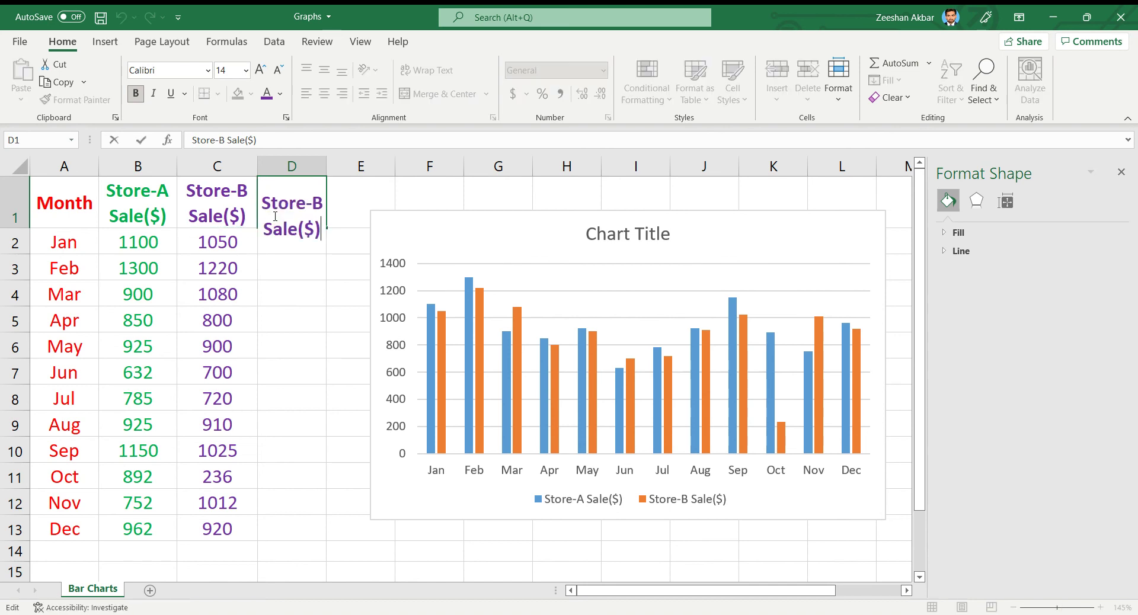
pyautogui.press('BackSpace')
pyautogui.write('C')
pyautogui.press('BackSpace')
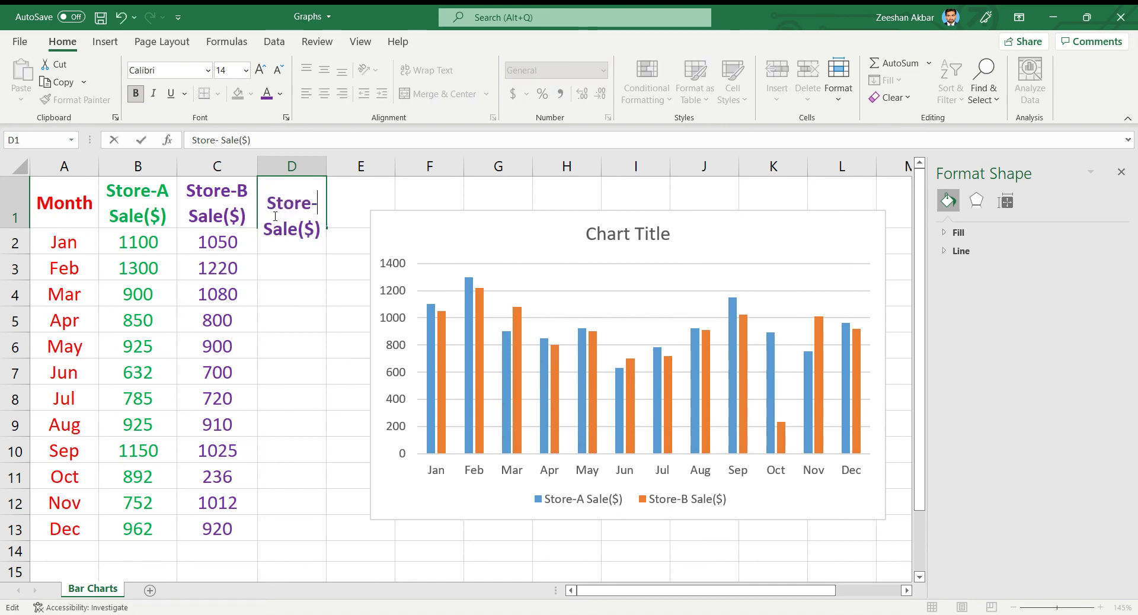
pyautogui.write('C')
pyautogui.press('Return')
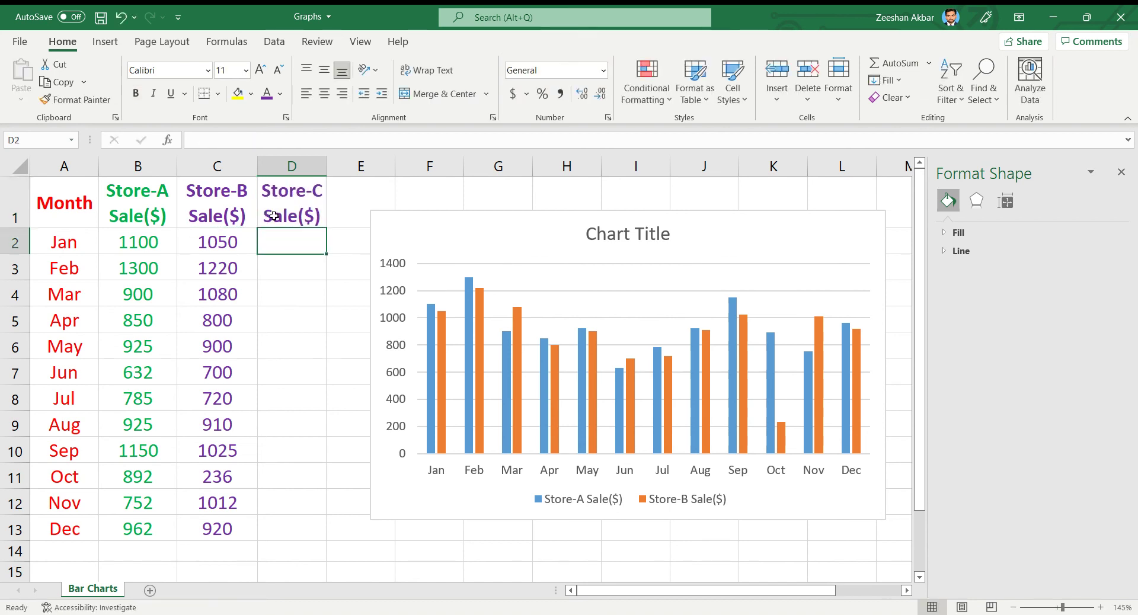
# Enter Store-C sales of 1050 for January in D2 and 2000 for February in D3.
pyautogui.write('1050')
pyautogui.press('Return')
pyautogui.write('2000')
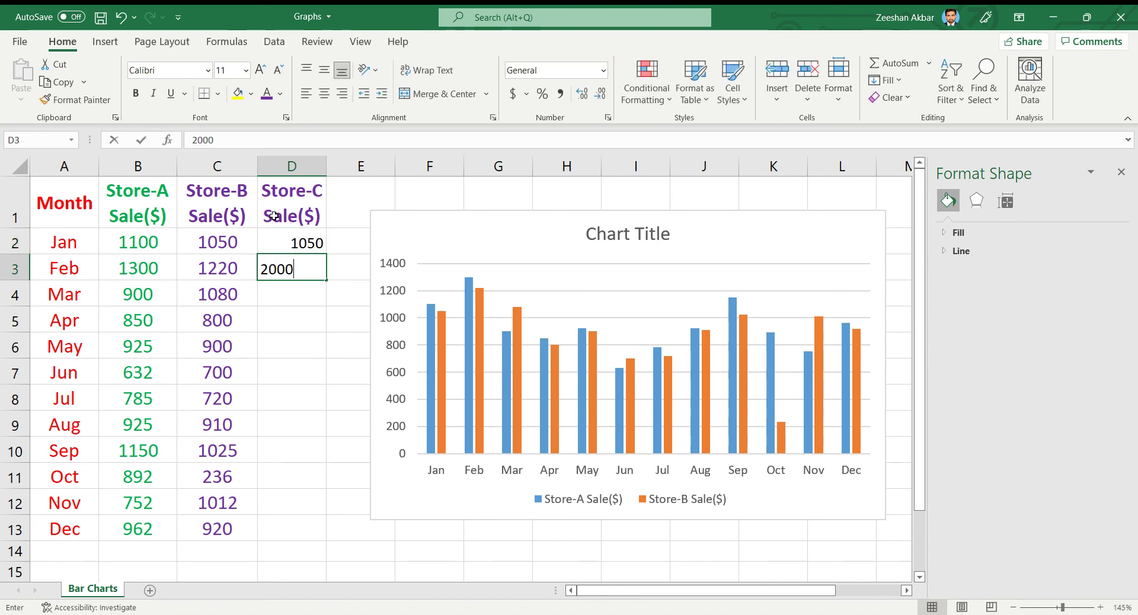
pyautogui.press('Return')
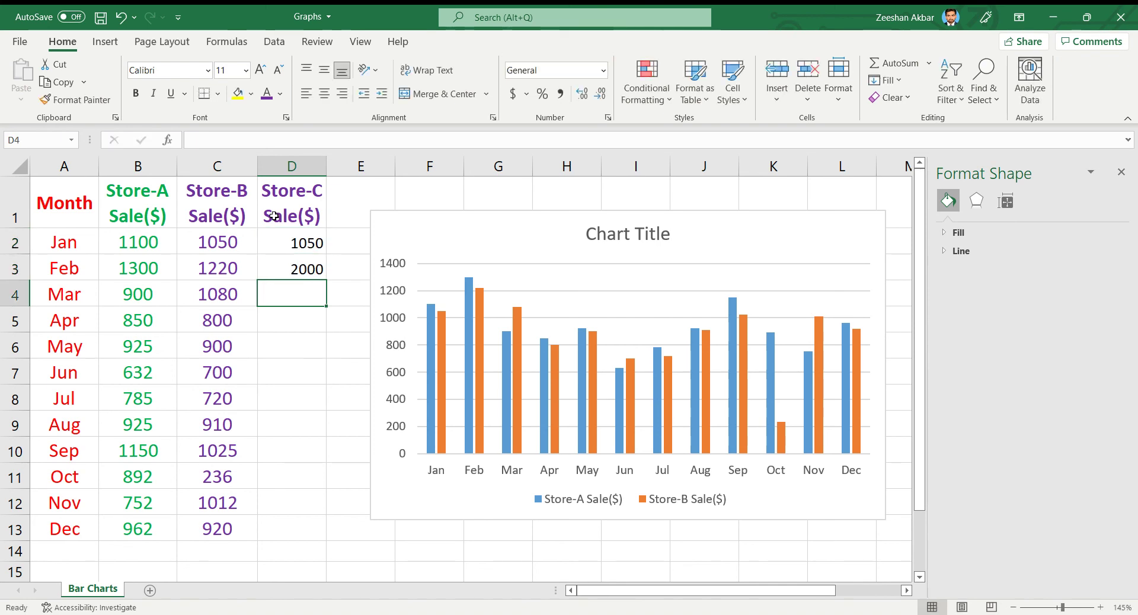
# Extend the January and February Store-C values as a series down to December in D13.
pyautogui.press('Up')
pyautogui.press('Up')
pyautogui.hotkey('shift', 'Down')
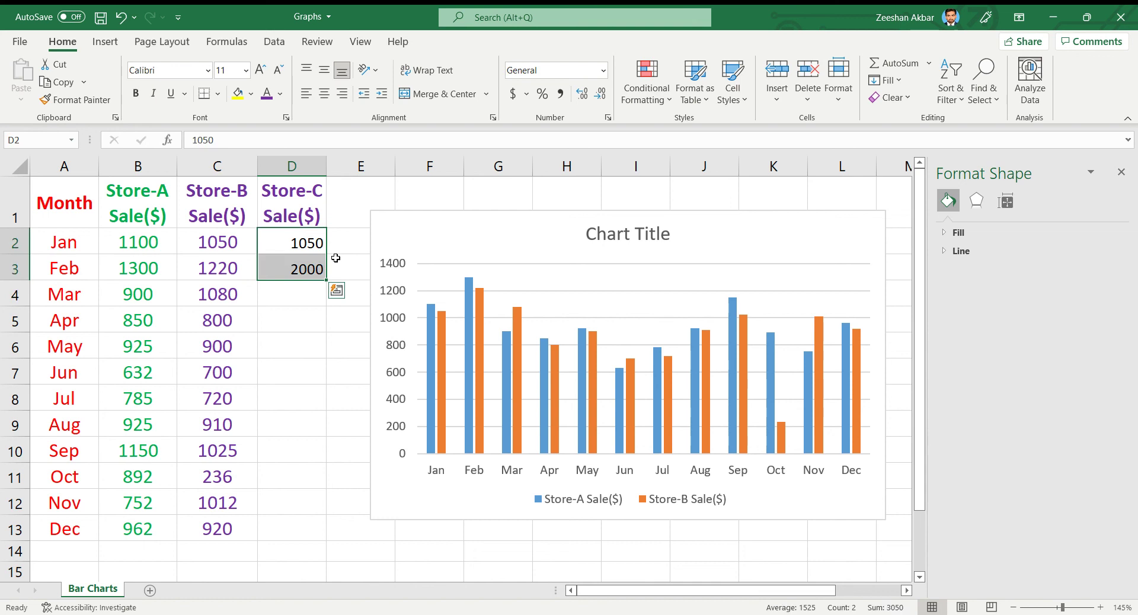
pyautogui.moveTo(321, 274); pyautogui.dragTo(322, 534)
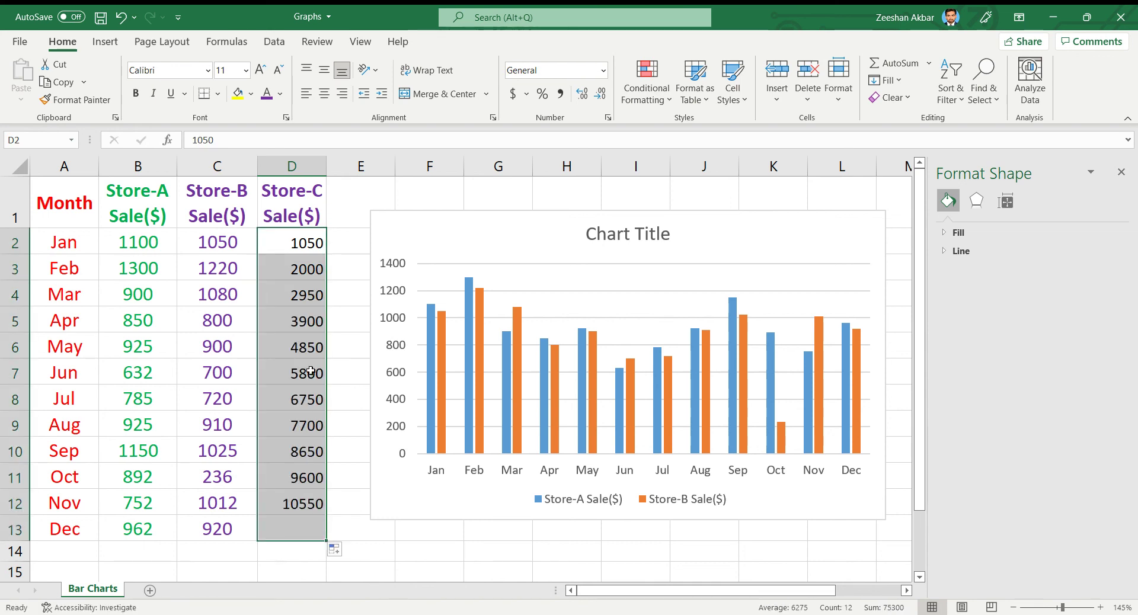
pyautogui.click(356, 295)
# Delete the title from the clustered column chart.
pyautogui.click(448, 238)
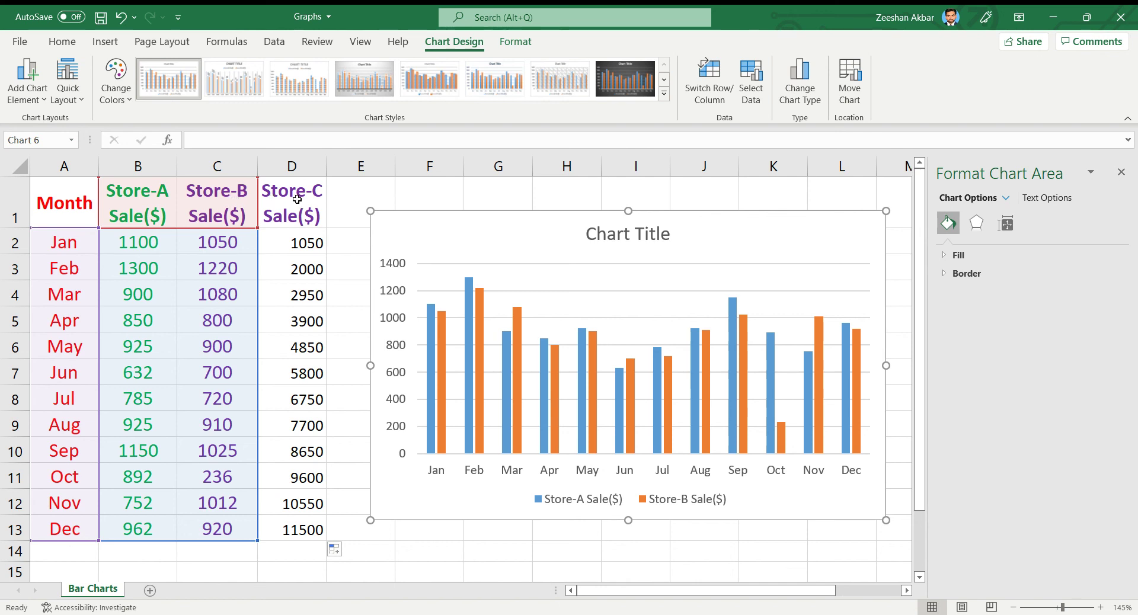
pyautogui.click(595, 231)
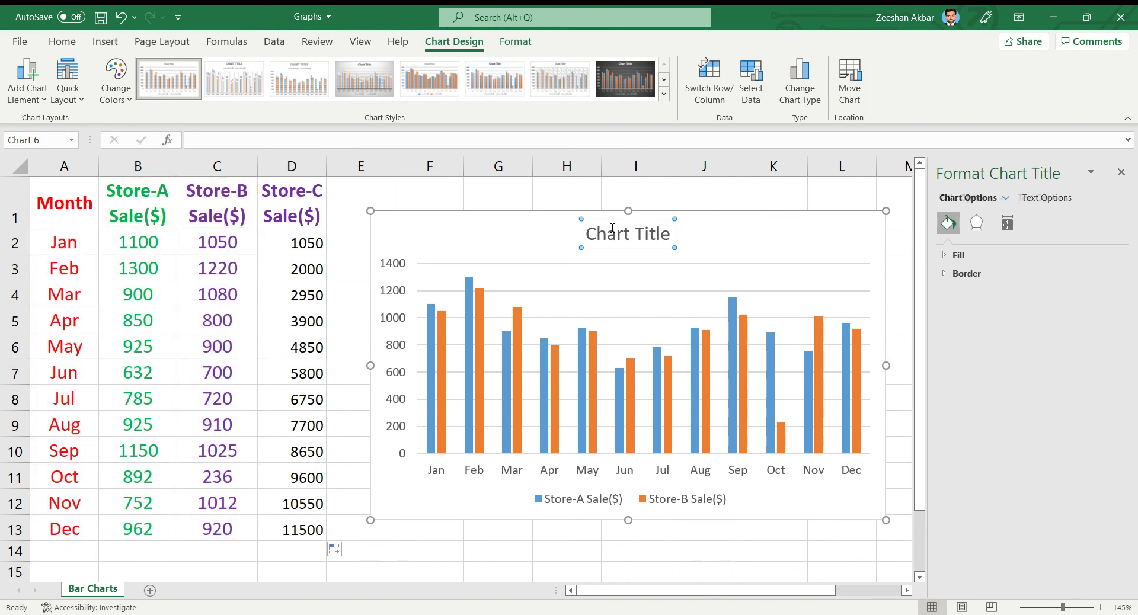
pyautogui.press('Delete')
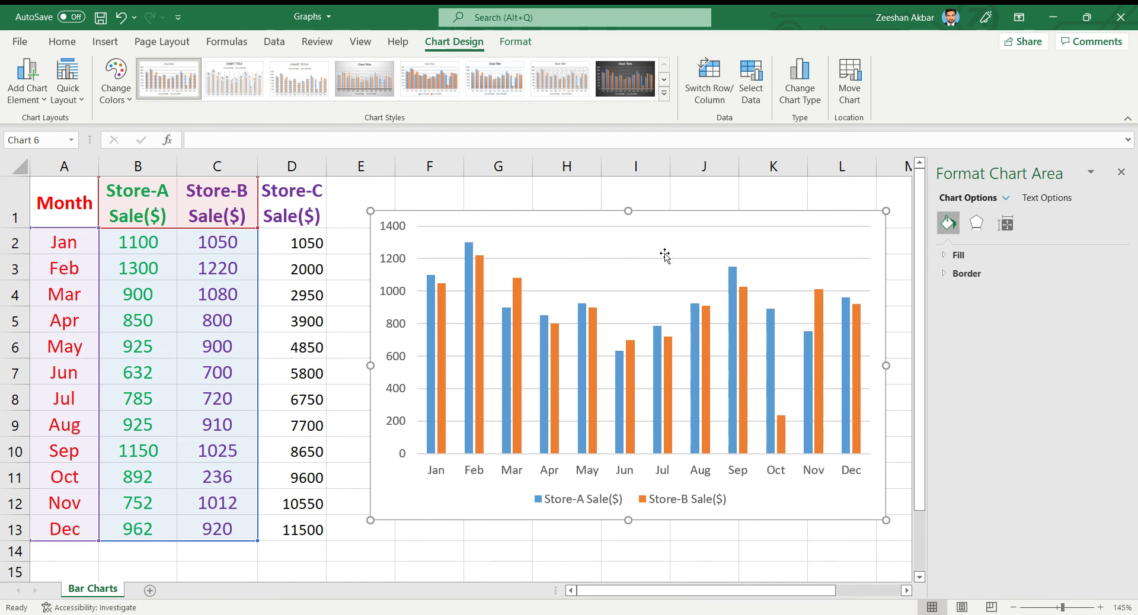
# Add a Store-C series to the chart's data source, with its name from D1 and its values from D2:D13.
pyautogui.click(750, 93)
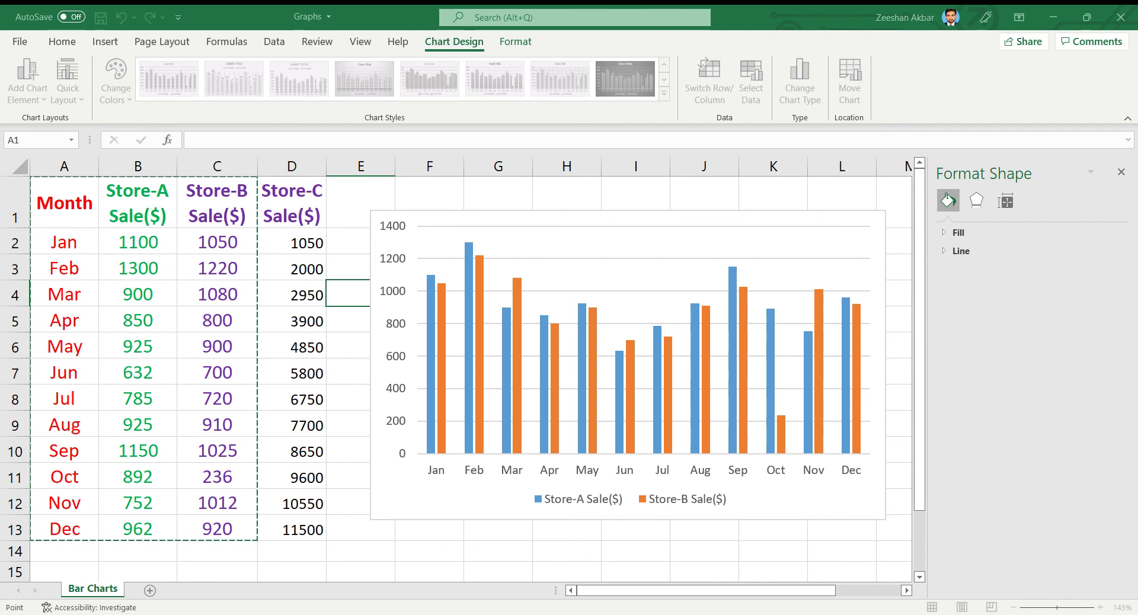
pyautogui.click(571, 381)
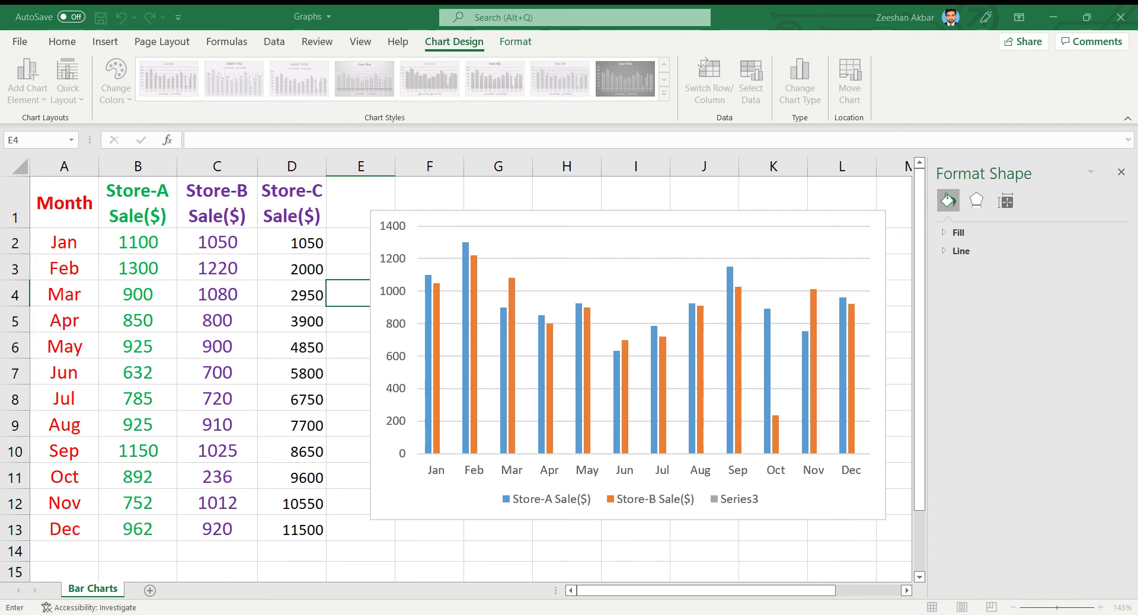
pyautogui.click(294, 191)
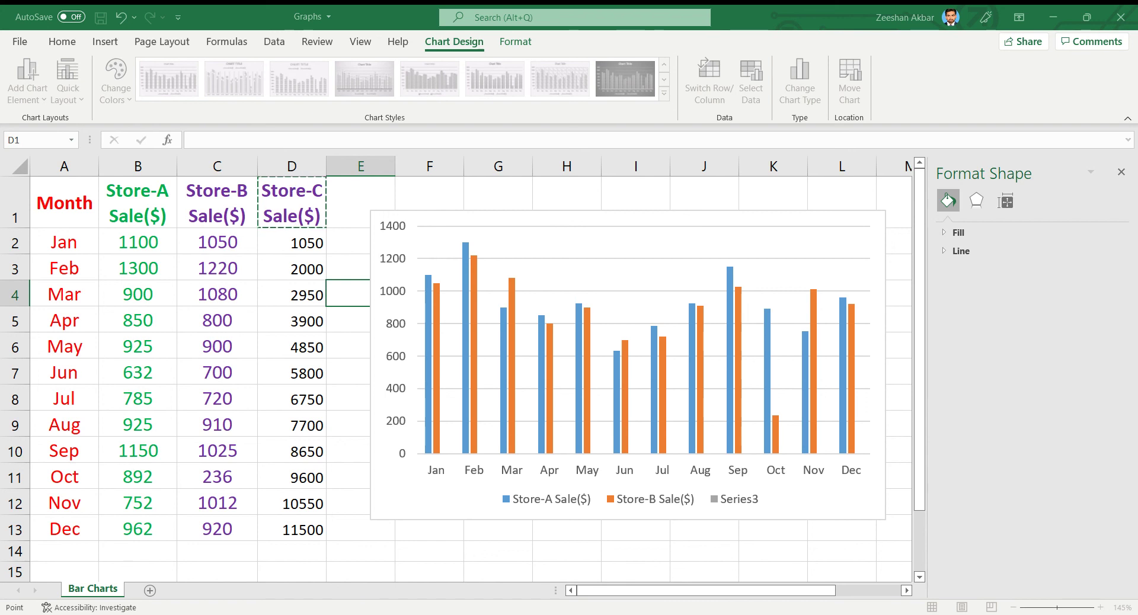
pyautogui.click(781, 405)
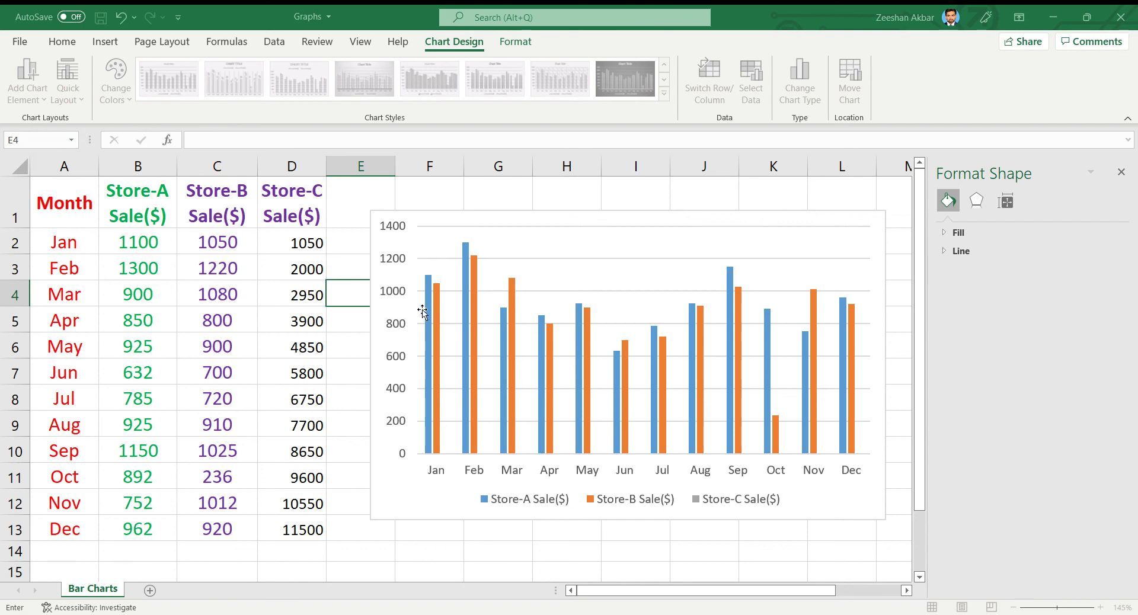
pyautogui.moveTo(298, 239); pyautogui.dragTo(295, 525)
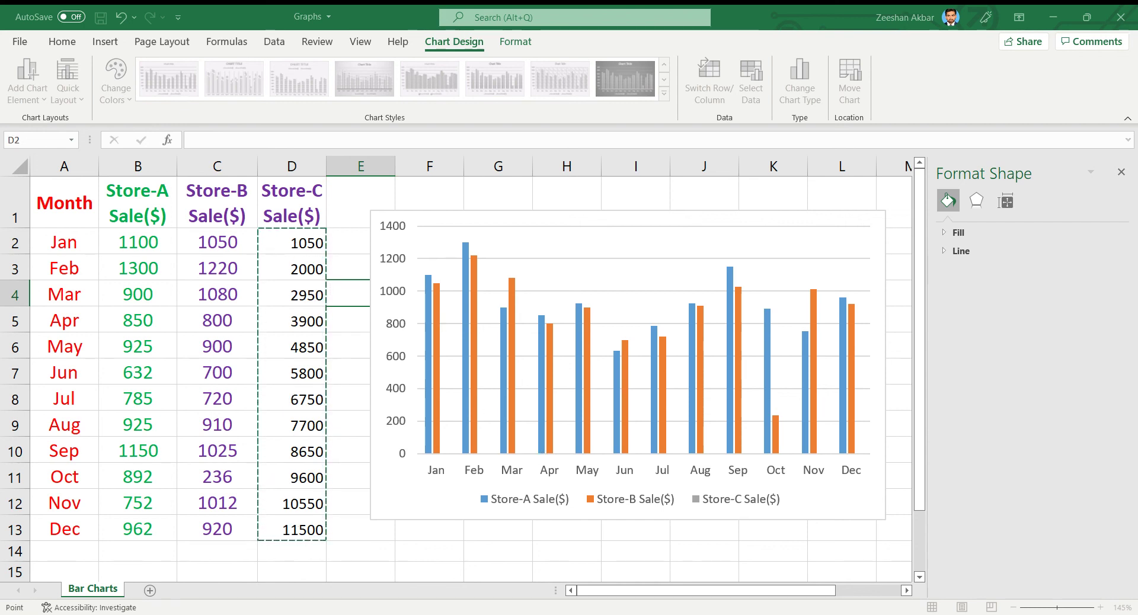
pyautogui.press('Escape')
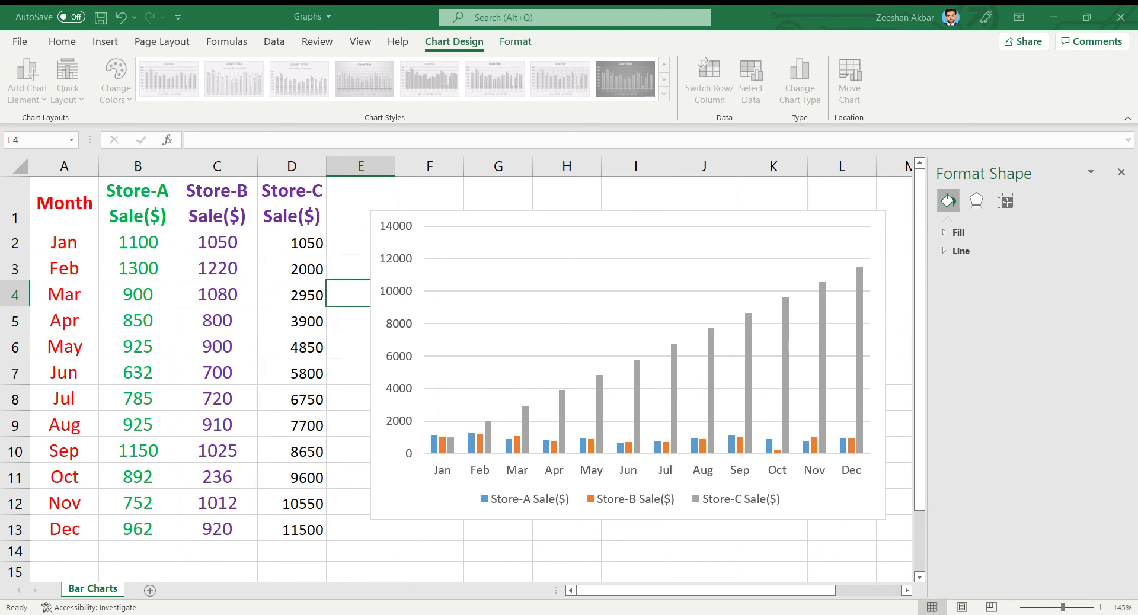
pyautogui.click(862, 488)
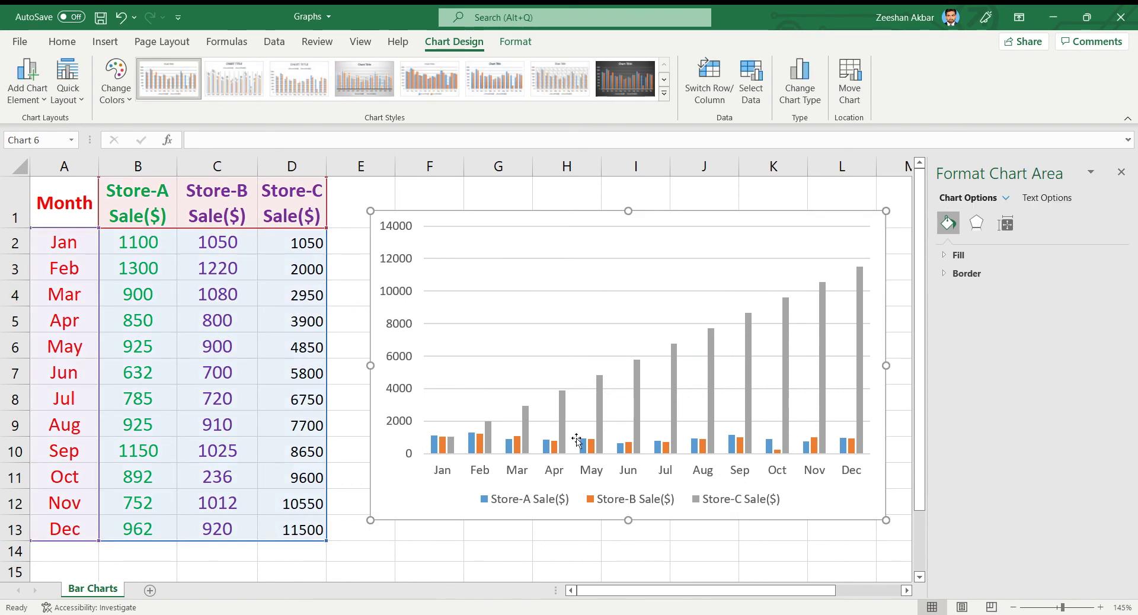
# Set Store-C's March sales in D4 to 1200.
pyautogui.click(451, 450)
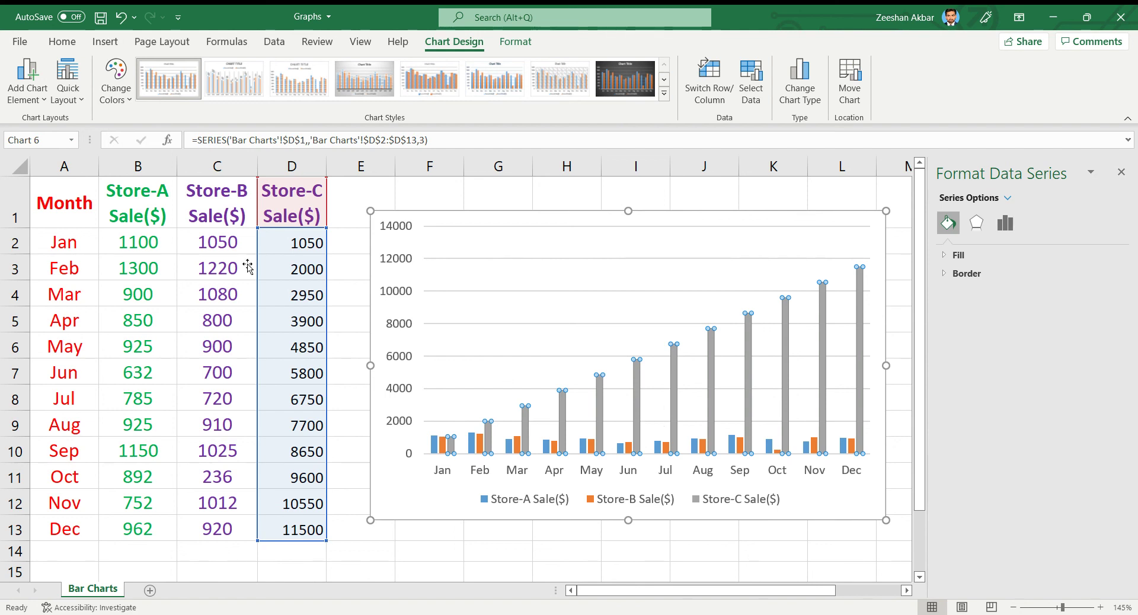
pyautogui.click(298, 274)
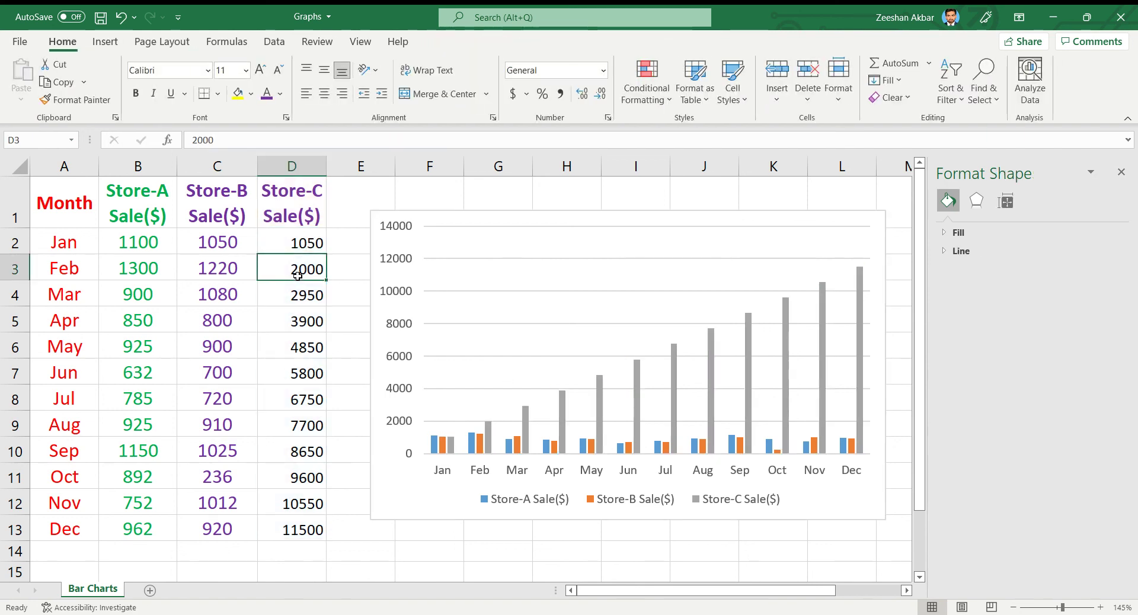
pyautogui.press('Down')
pyautogui.press('Down')
pyautogui.press('Up')
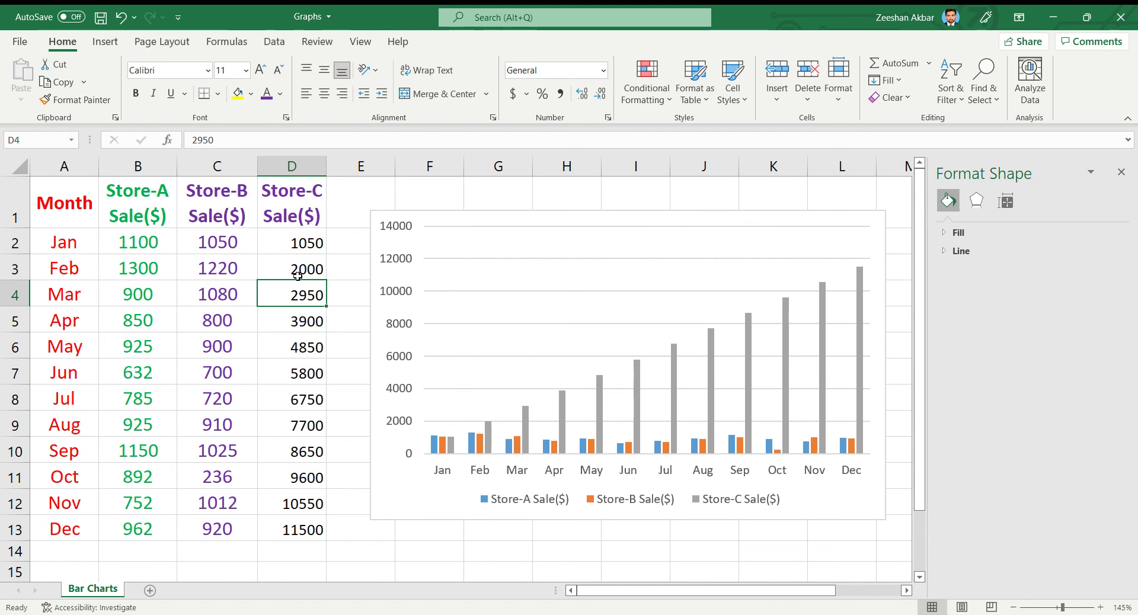
pyautogui.write('1200')
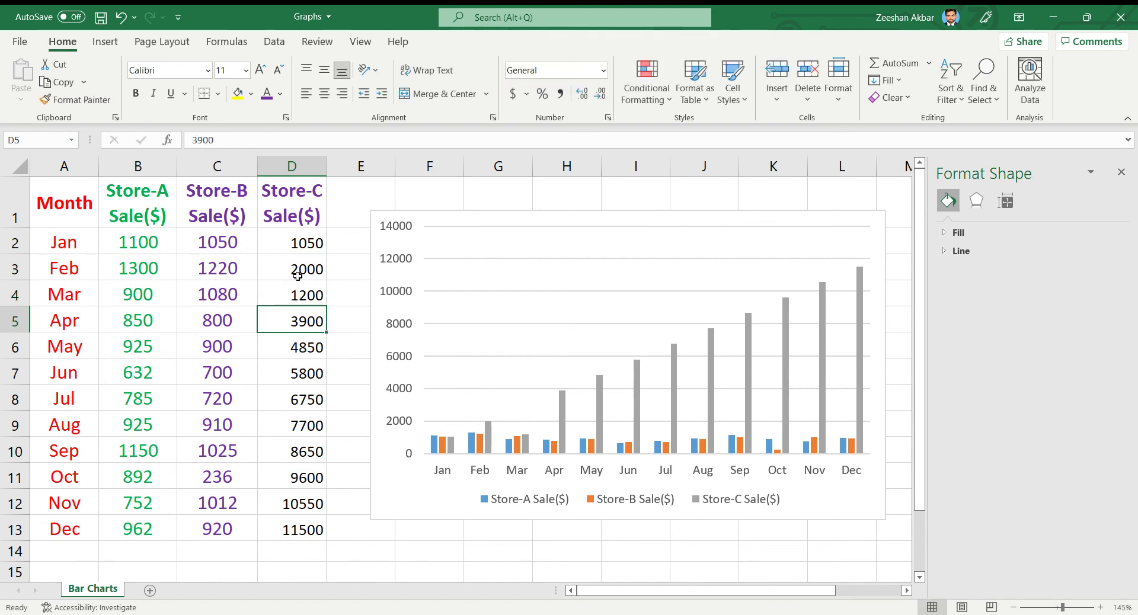
# Set Store-C's December sales in D13 to 2500.
pyautogui.press('Down')
pyautogui.press('Down')
pyautogui.press('Down')
pyautogui.press('Down')
pyautogui.press('Down')
pyautogui.press('Down')
pyautogui.press('Down')
pyautogui.press('Down')
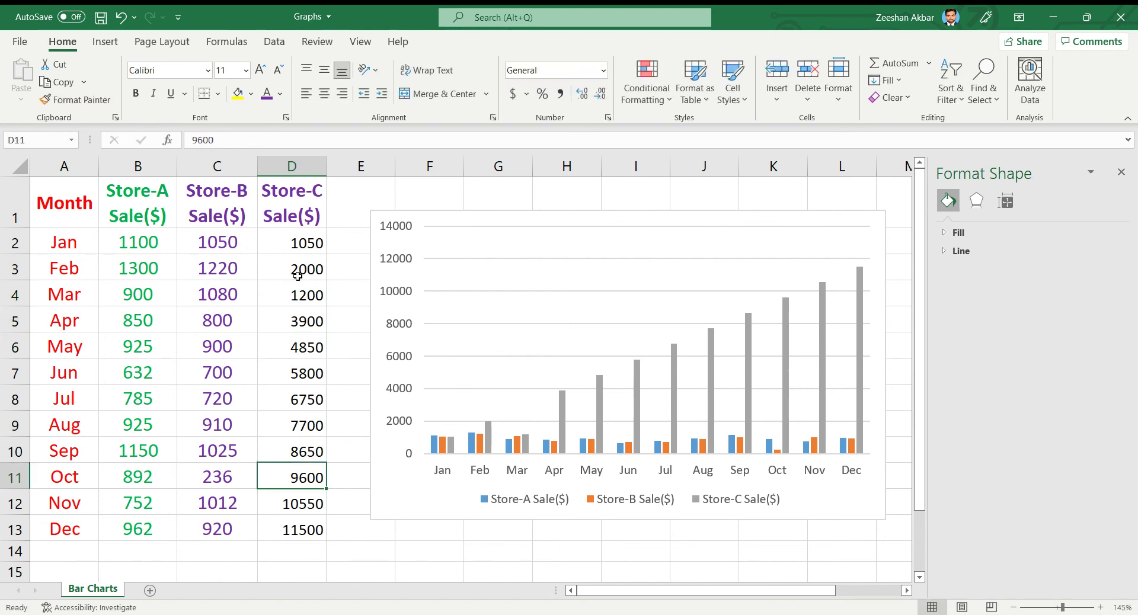
pyautogui.write('2')
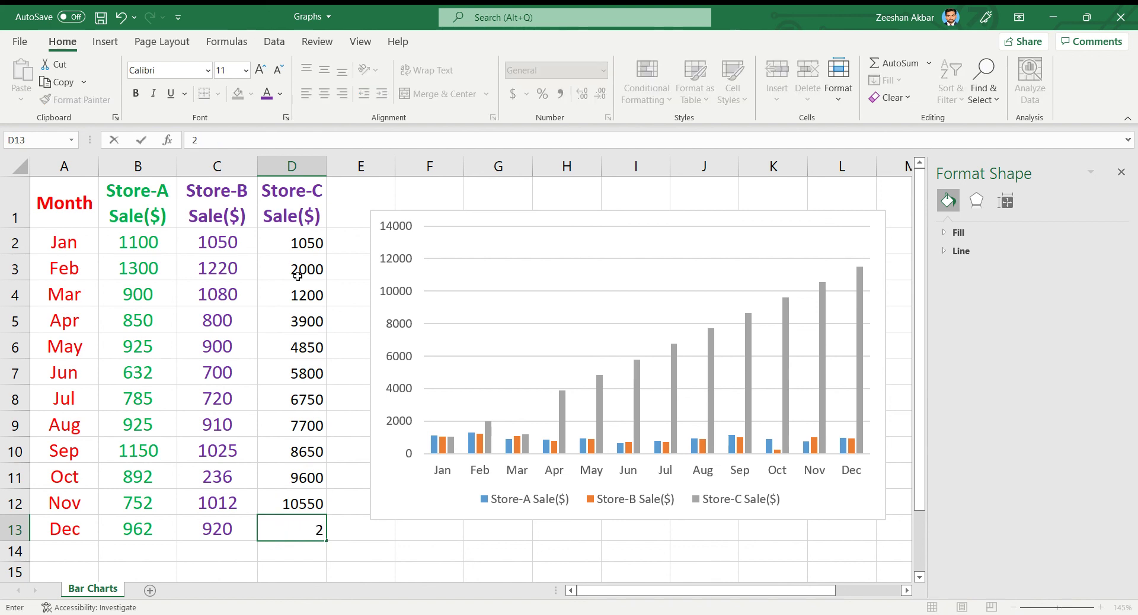
pyautogui.write('500')
pyautogui.press('Up')
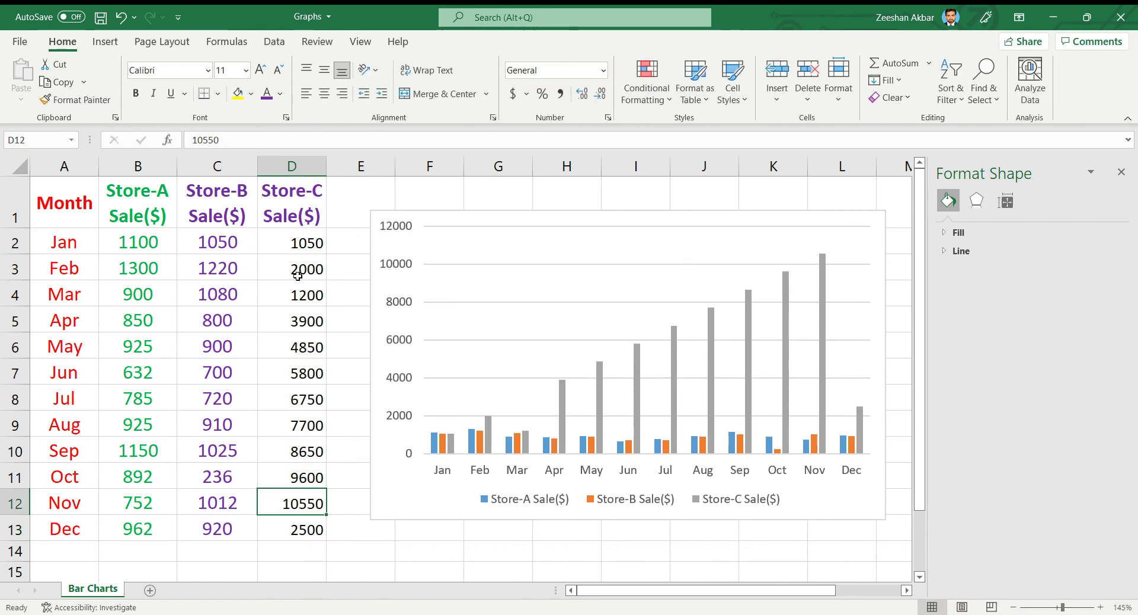
# Set Store-C's November sales in D12 to 1000 and its October sales in D11 to 1200.
pyautogui.write('1000')
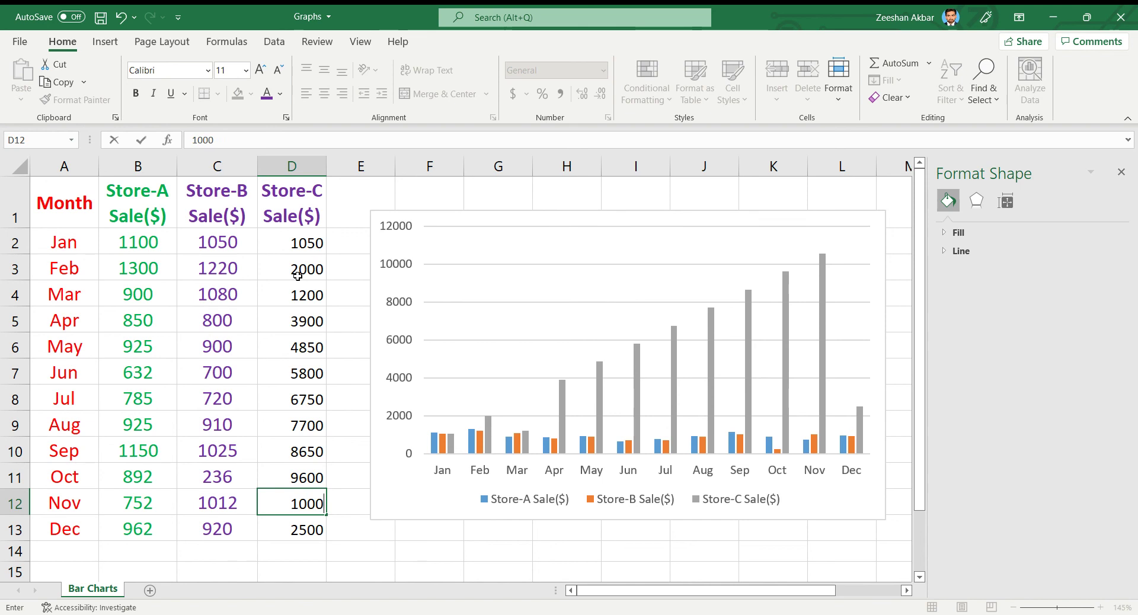
pyautogui.press('Up')
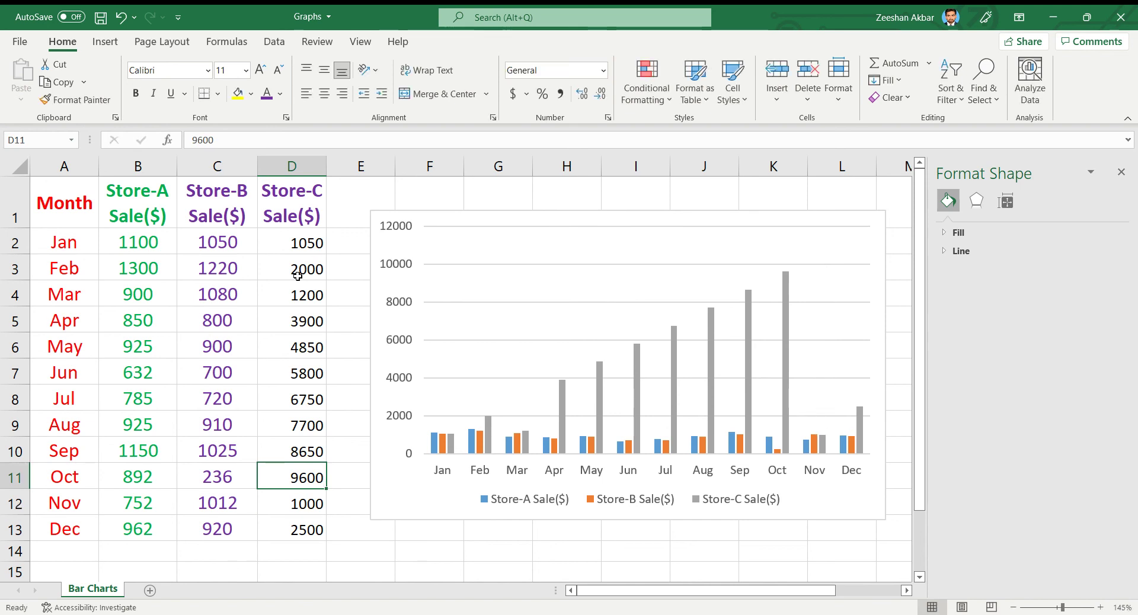
pyautogui.write('1200')
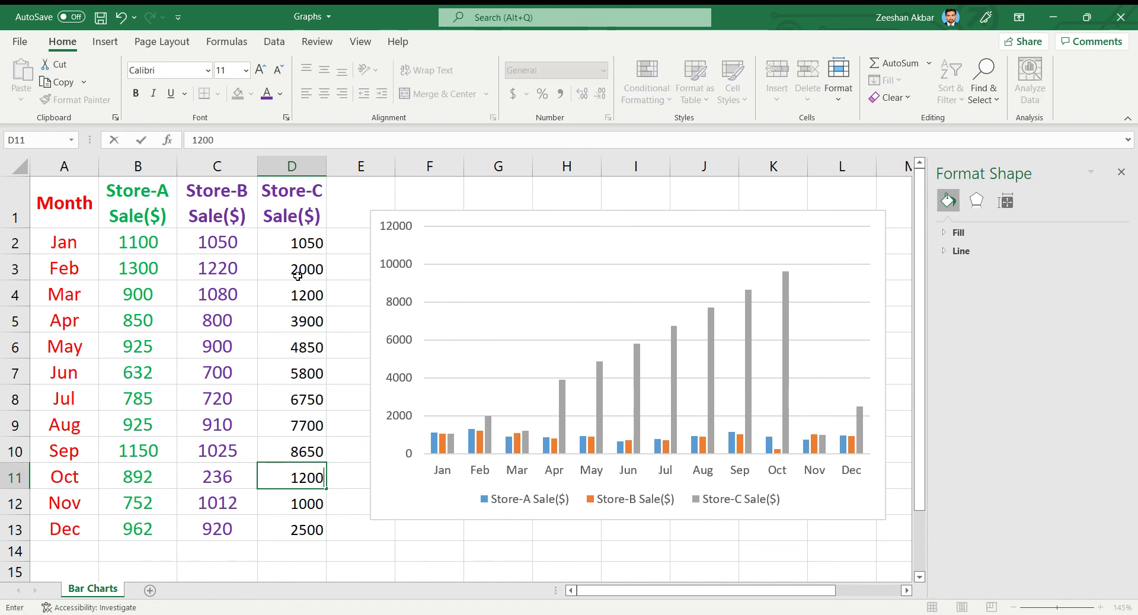
pyautogui.press('Up')
# Set Store-C's September sales in D10 to 1100 and its August sales in D9 to 1300.
pyautogui.write('1100')
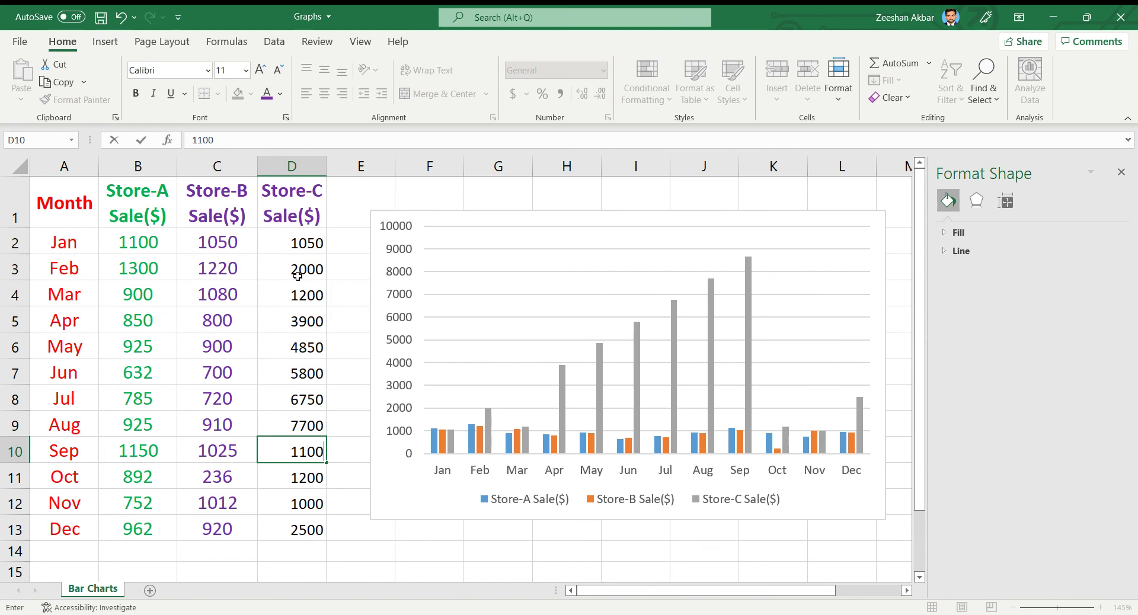
pyautogui.press('Up')
pyautogui.press('Up')
pyautogui.press('Down')
pyautogui.write('1300')
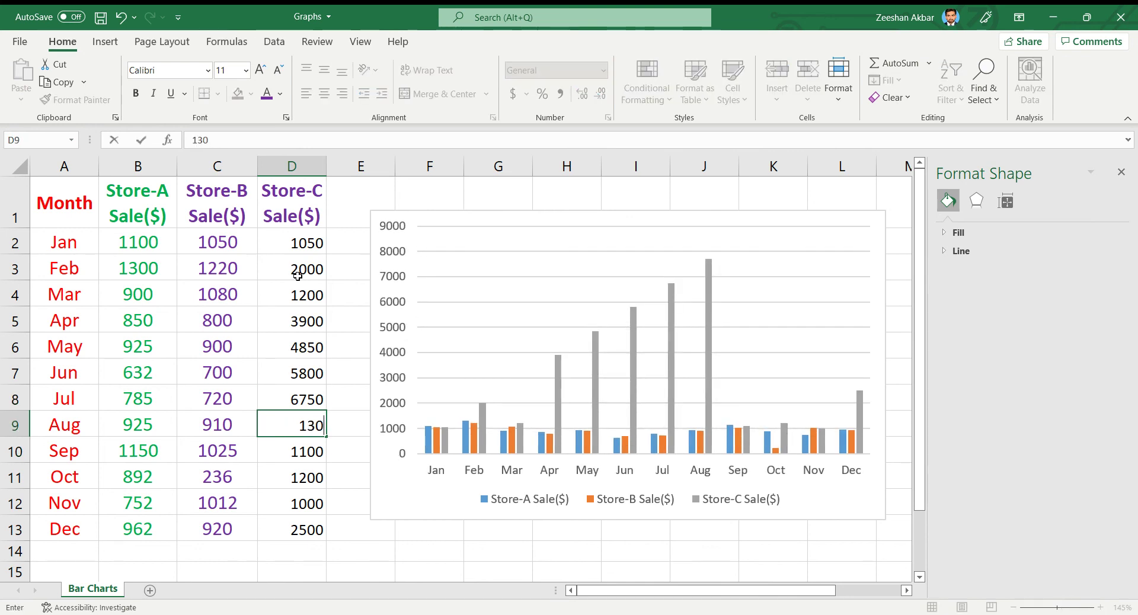
pyautogui.press('Up')
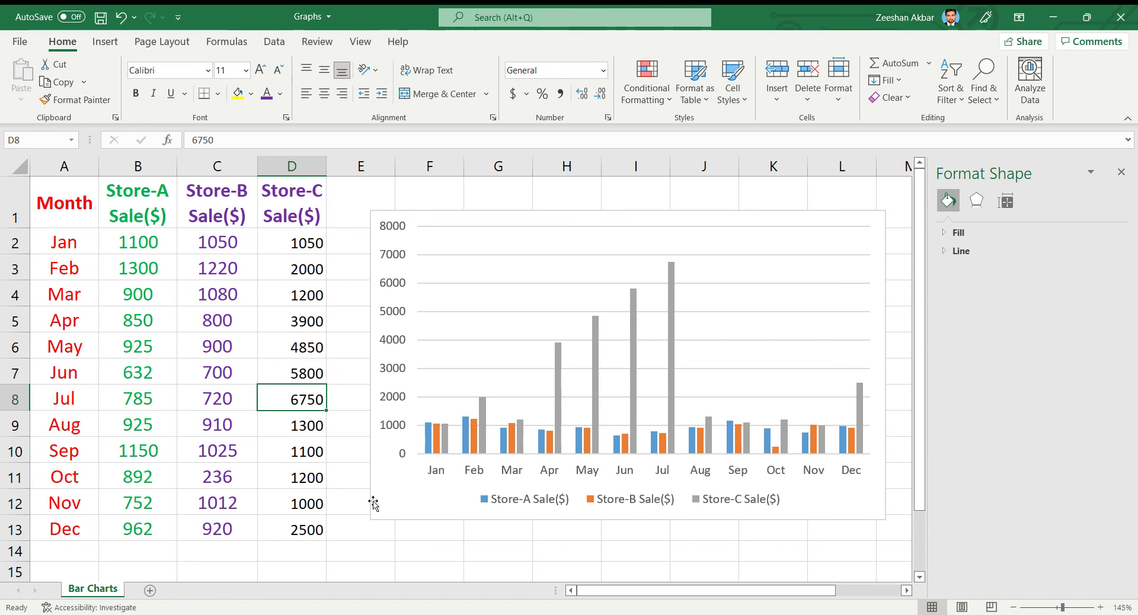
pyautogui.click(347, 373)
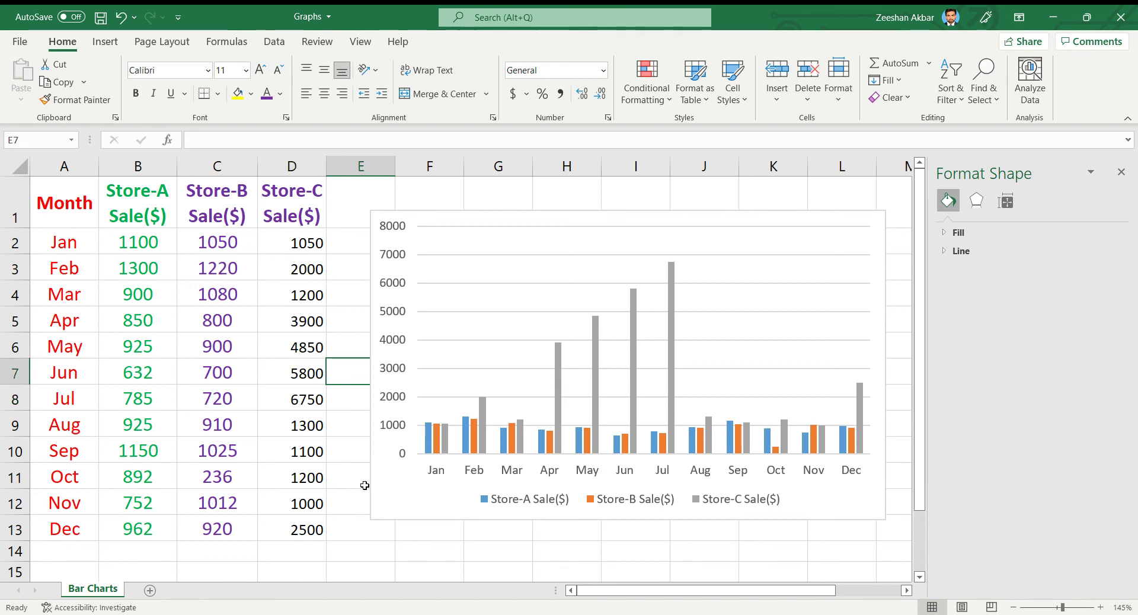
pyautogui.click(356, 536)
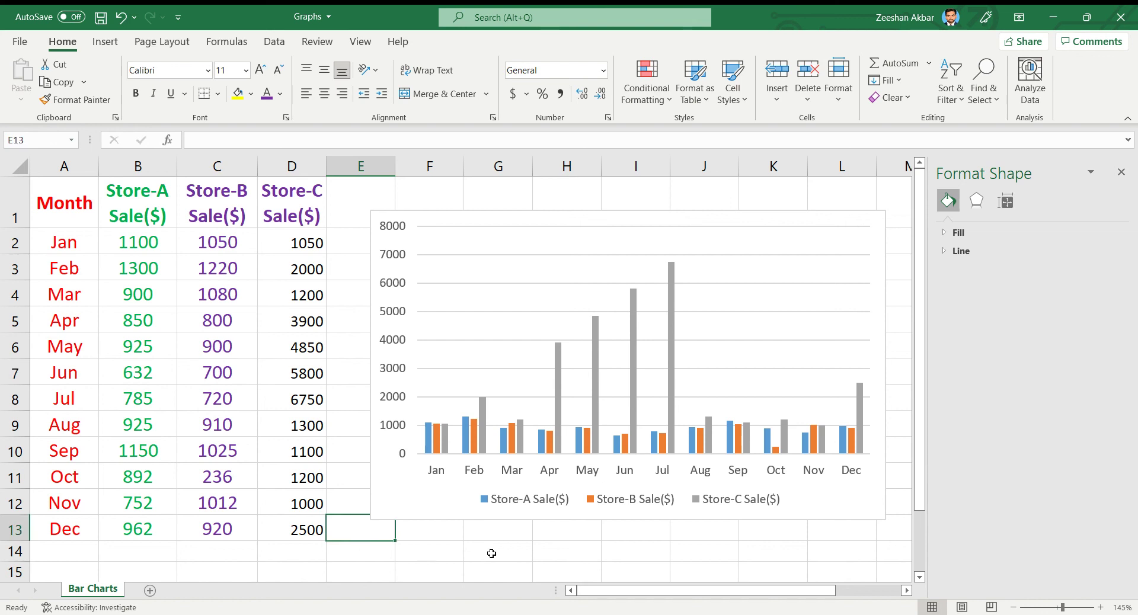